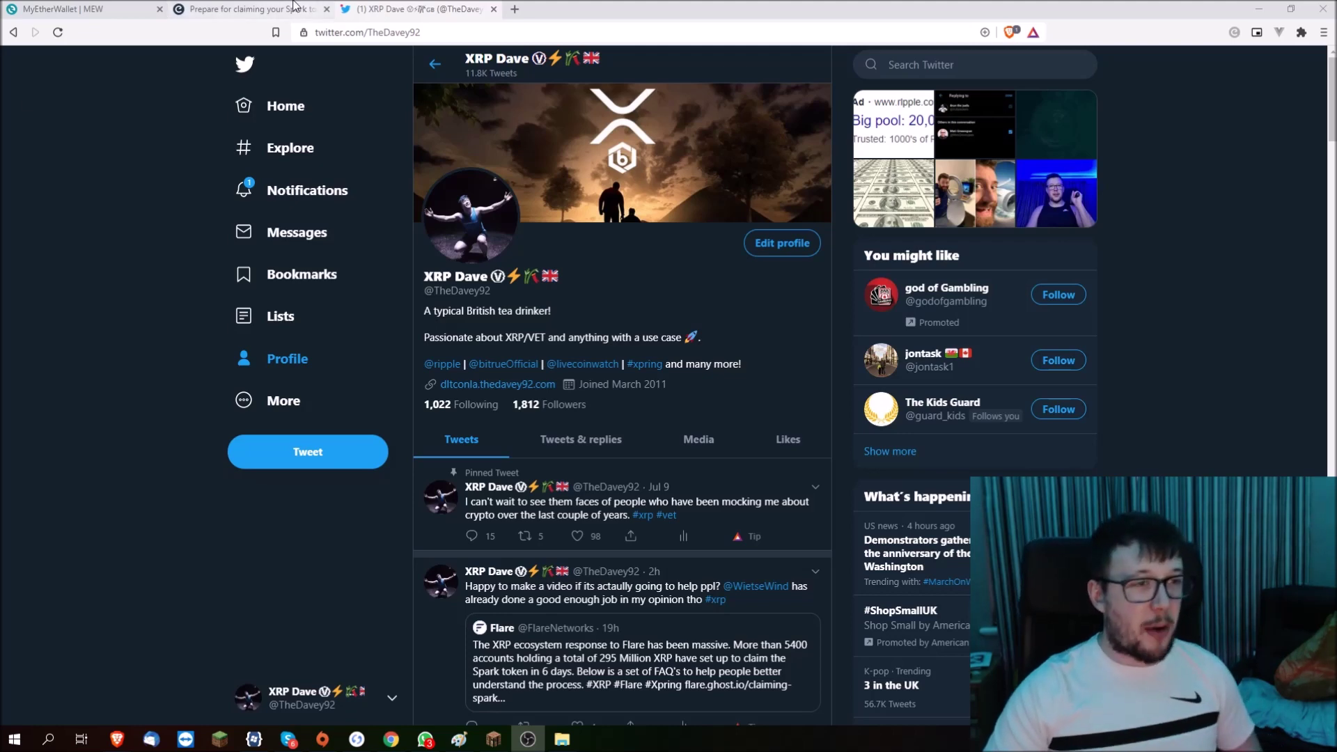
- Switch from Twitter to the 'Prepare for claiming your Spark tokens' Coil article tab
{"action": "left_click", "coordinate": [248, 8]}
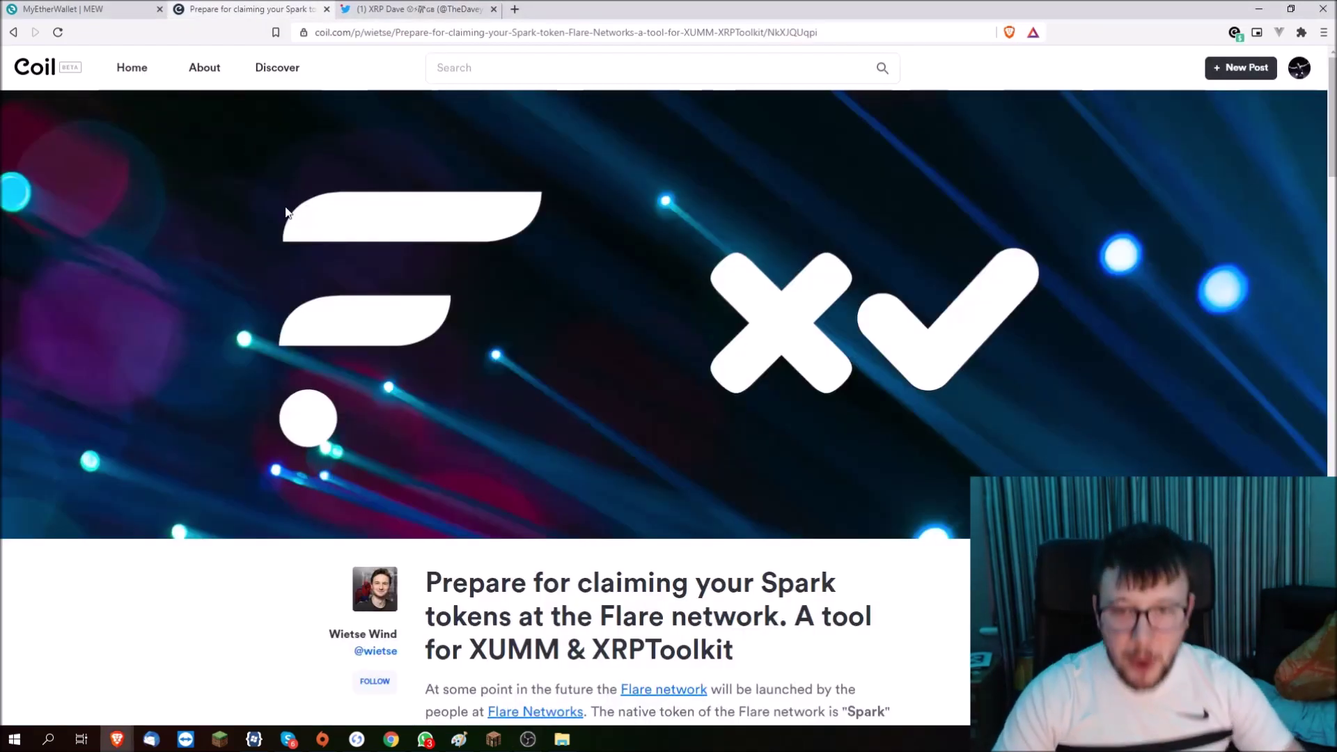
- Scroll to 'Receiving Spark tokens' and highlight, then clear, list item 1 while reading it
{"action": "scroll", "coordinate": [346, 191], "scroll_direction": "down", "scroll_amount": 6}
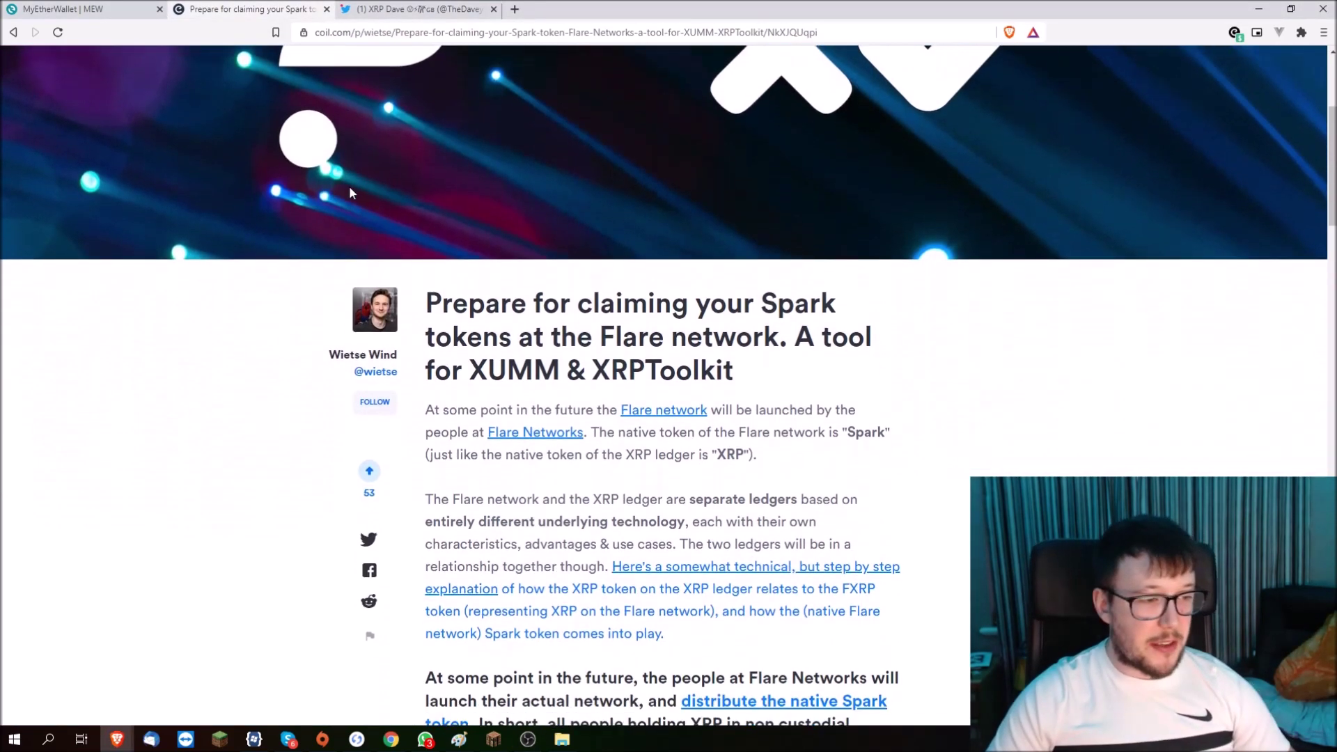
{"action": "scroll", "coordinate": [461, 189], "scroll_direction": "down", "scroll_amount": 7}
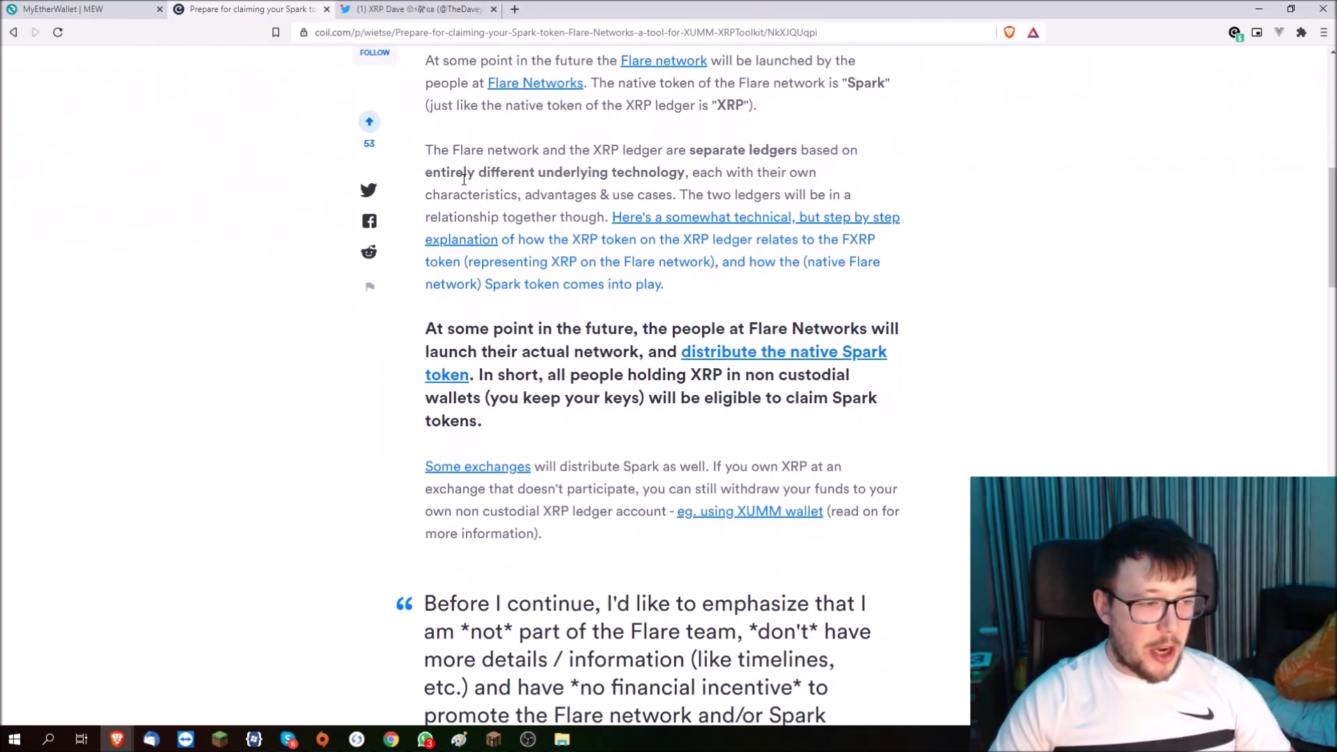
{"action": "scroll", "coordinate": [460, 156], "scroll_direction": "down", "scroll_amount": 10}
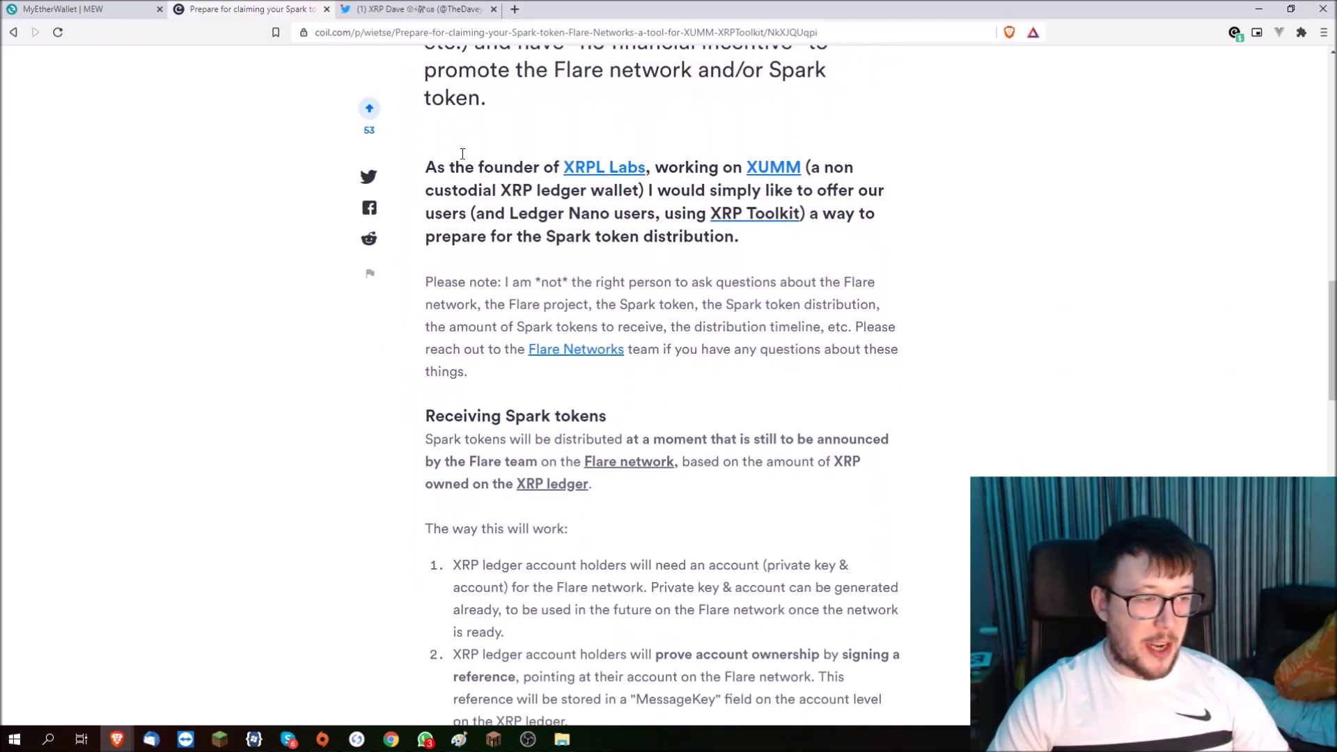
{"action": "scroll", "coordinate": [463, 184], "scroll_direction": "up", "scroll_amount": 2}
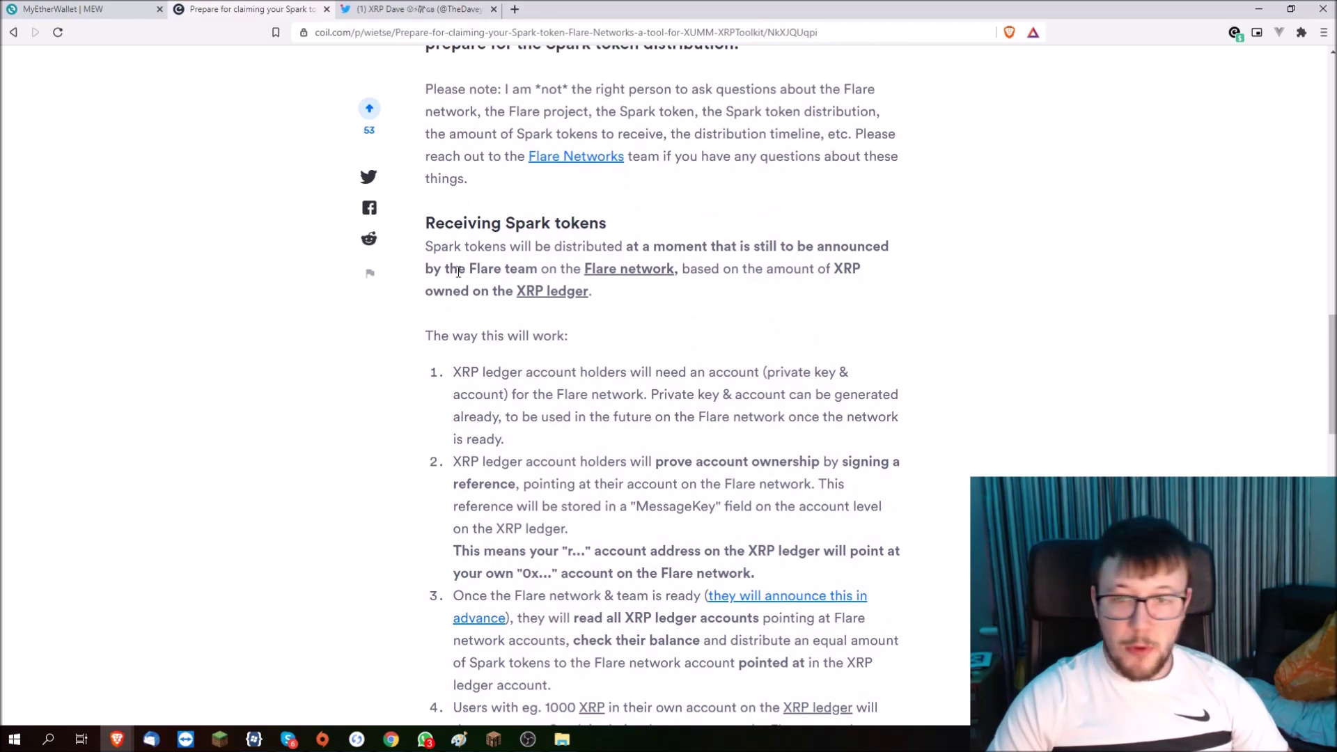
{"action": "left_click_drag", "start_coordinate": [454, 372], "coordinate": [755, 415]}
{"action": "left_click_drag", "start_coordinate": [531, 445], "coordinate": [463, 367]}
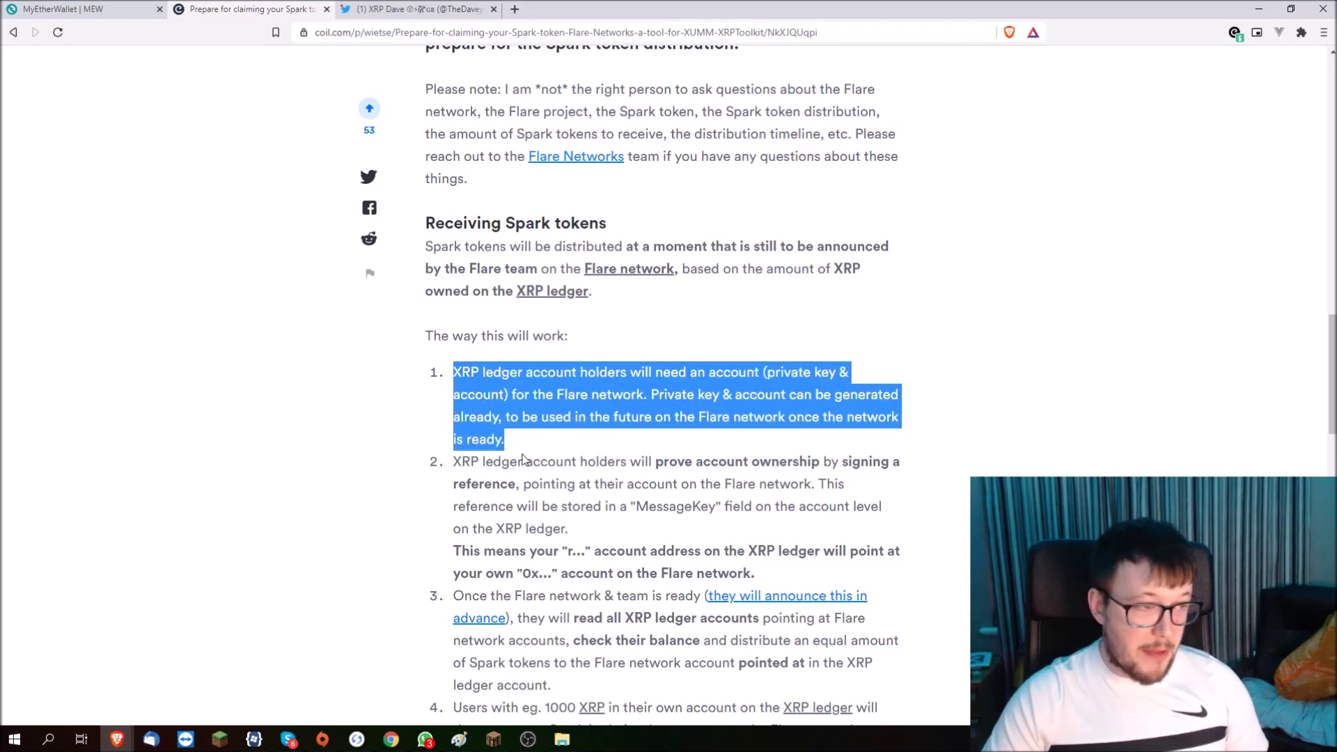
{"action": "scroll", "coordinate": [525, 443], "scroll_direction": "down", "scroll_amount": 1}
{"action": "left_click", "coordinate": [535, 384]}
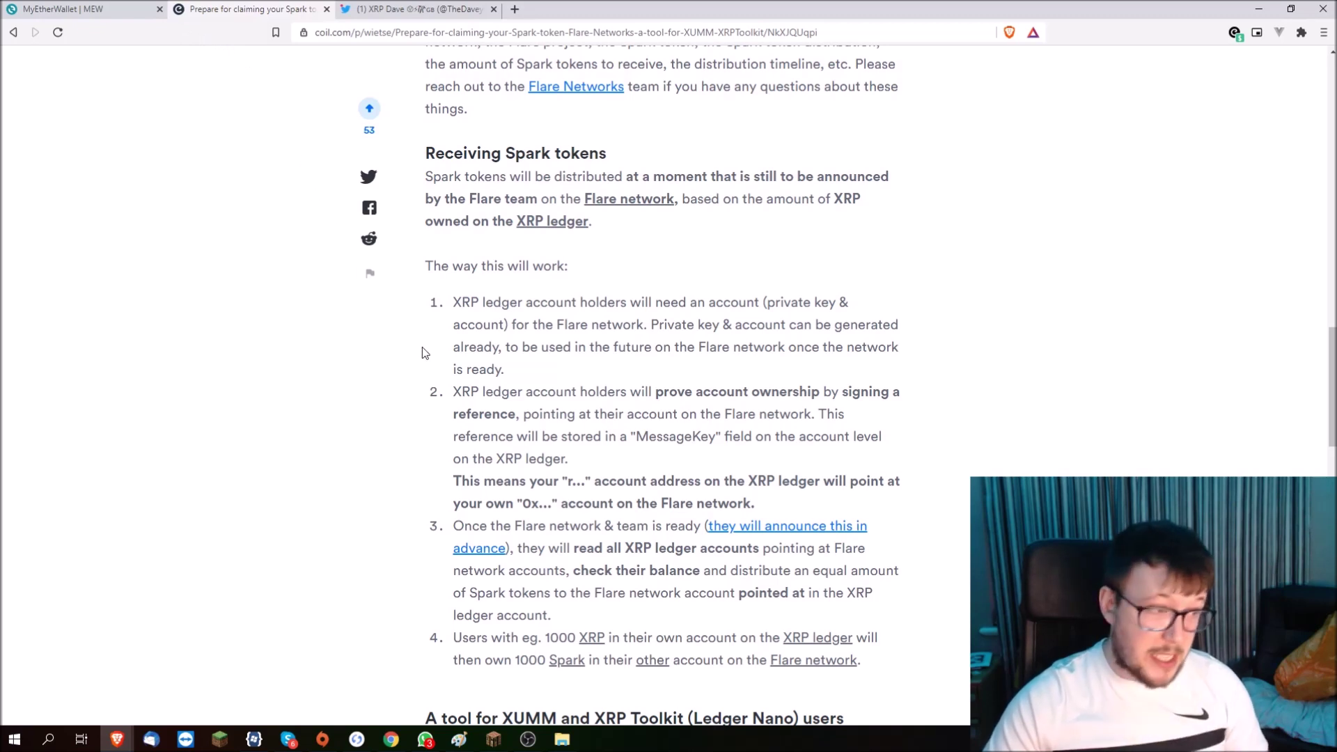
{"action": "scroll", "coordinate": [425, 353], "scroll_direction": "down", "scroll_amount": 1}
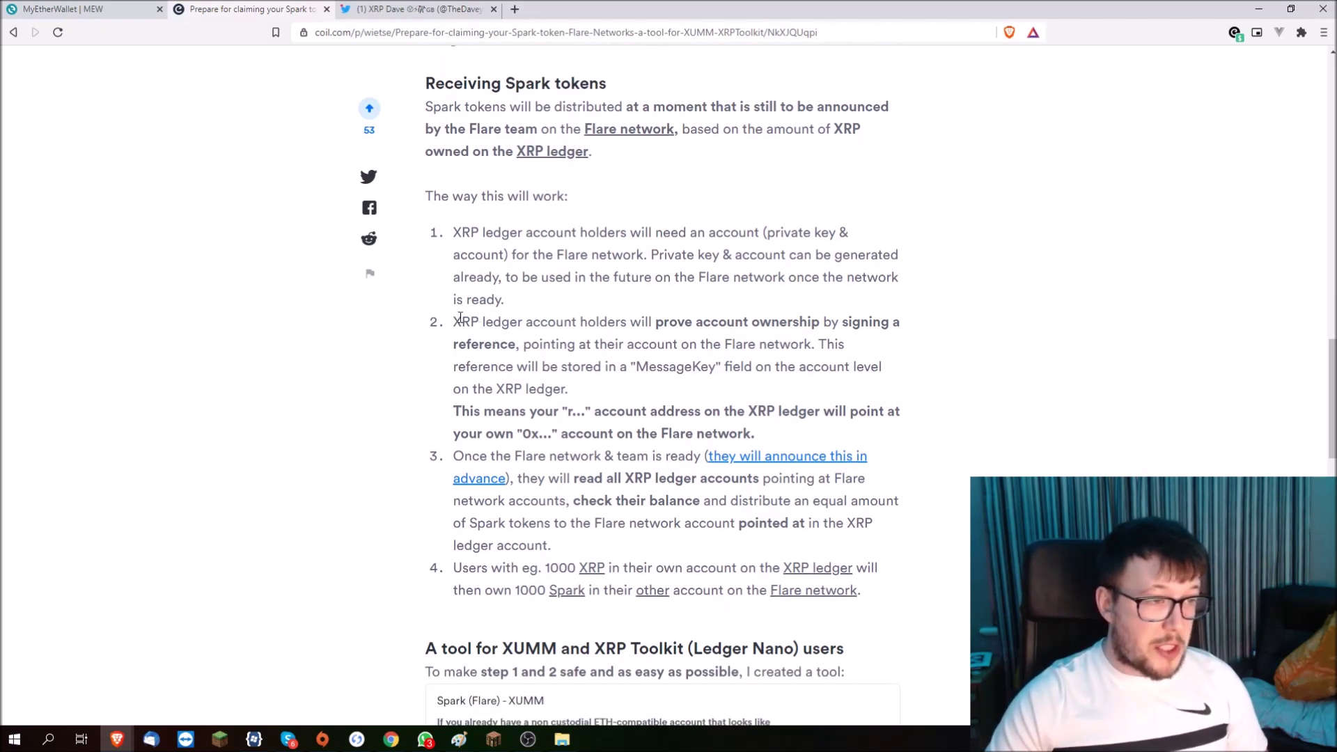
- Highlight and clear the account-ownership step (item 2) and the Flare announcement step (item 3)
{"action": "left_click_drag", "start_coordinate": [453, 322], "coordinate": [783, 348]}
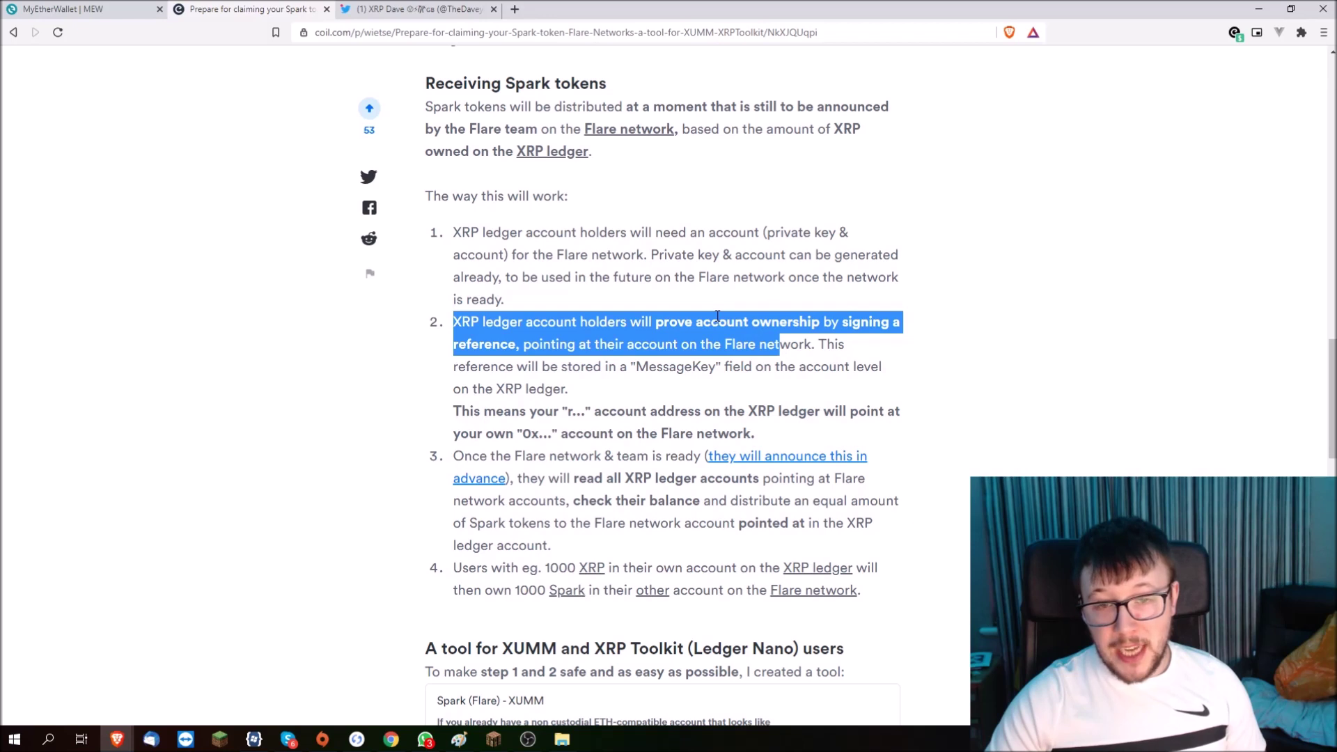
{"action": "left_click", "coordinate": [542, 349]}
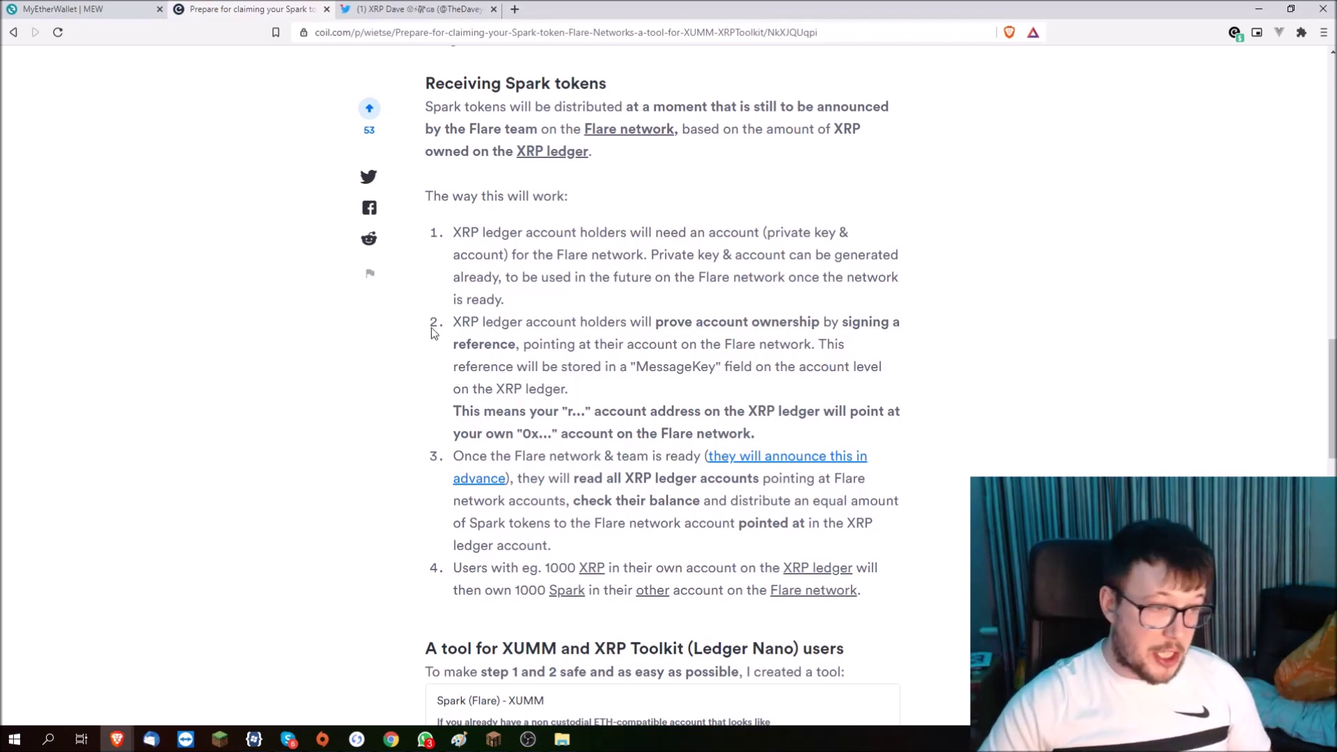
{"action": "scroll", "coordinate": [453, 334], "scroll_direction": "down", "scroll_amount": 2}
{"action": "left_click_drag", "start_coordinate": [473, 321], "coordinate": [521, 319]}
{"action": "left_click", "coordinate": [506, 307]}
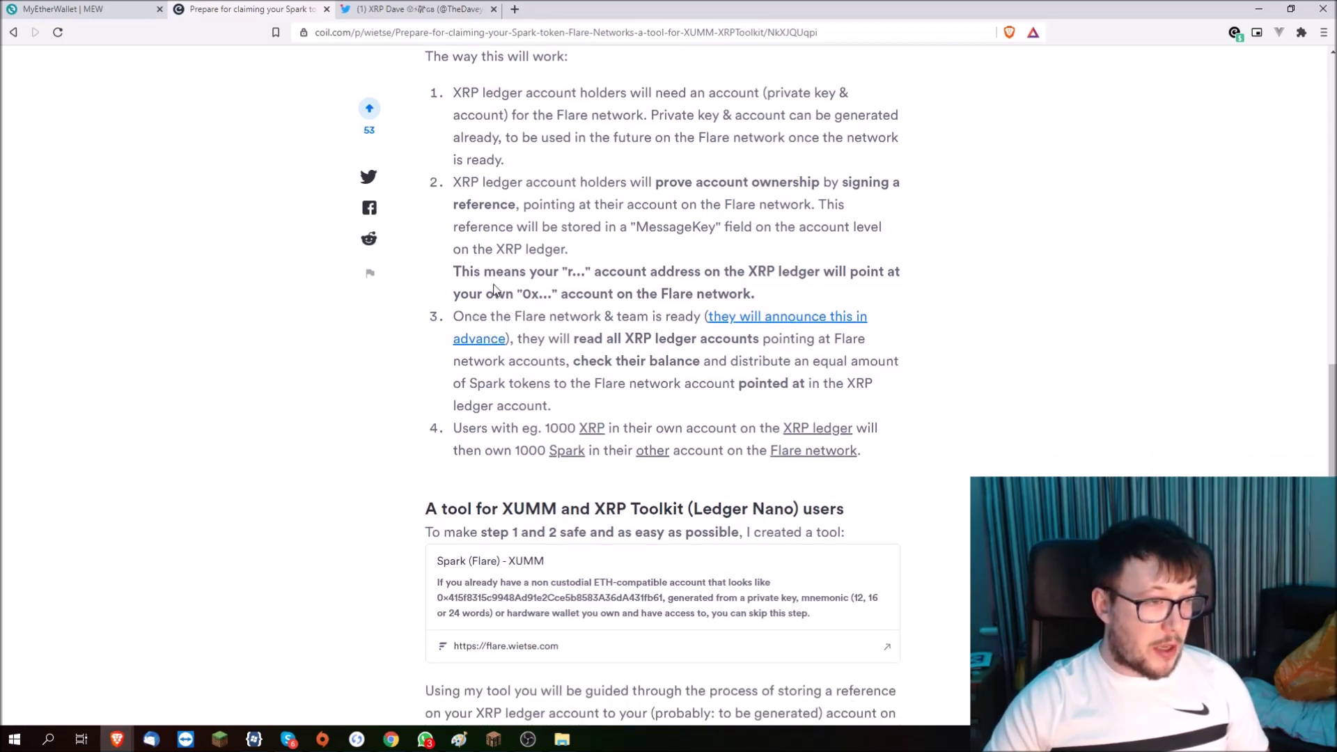
{"action": "left_click_drag", "start_coordinate": [464, 317], "coordinate": [760, 339]}
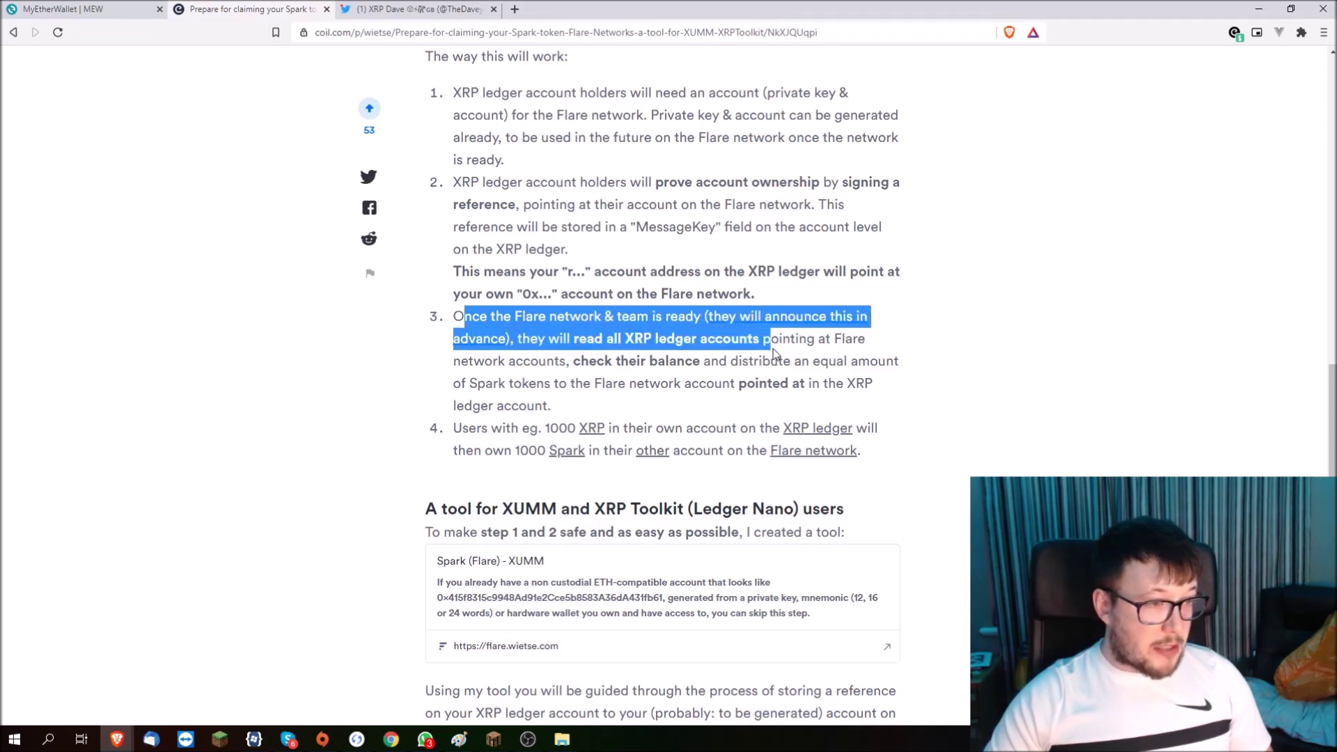
{"action": "left_click", "coordinate": [550, 340]}
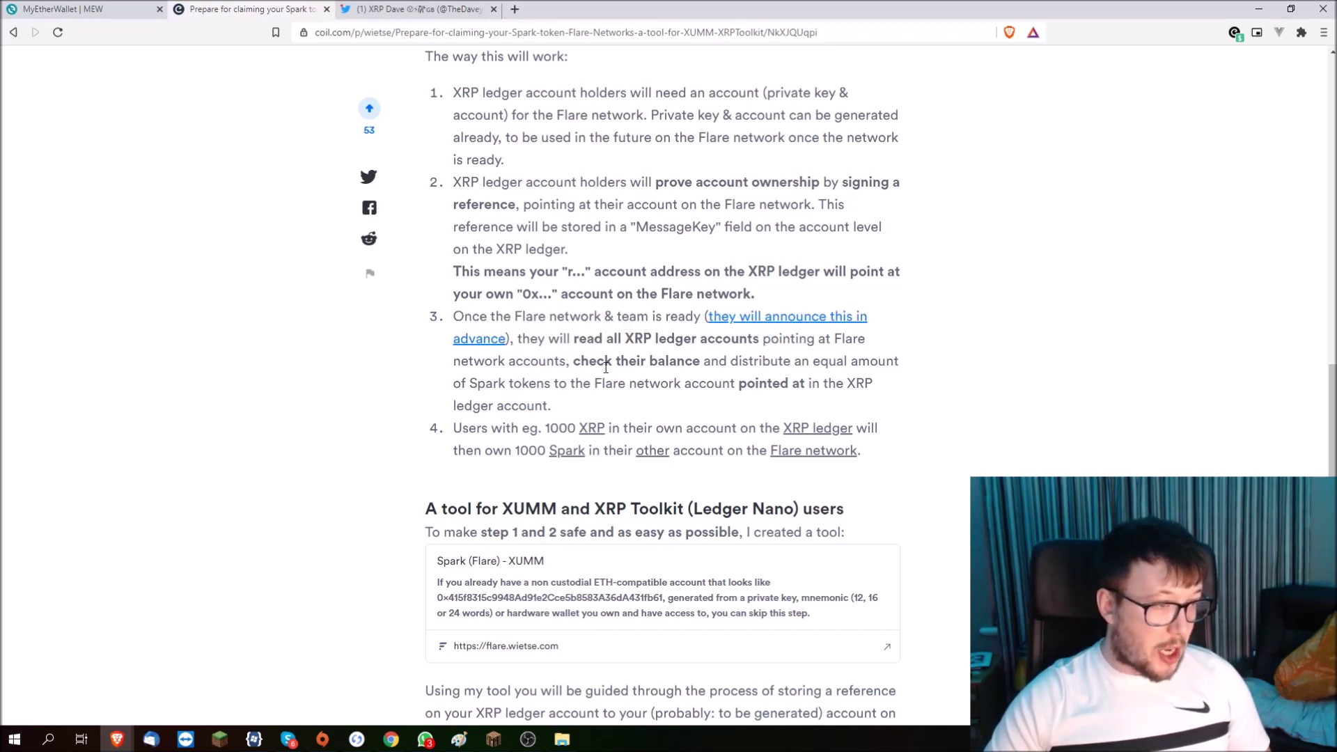
- Scroll down to the red secret-key warning and the 'Launch the tool' link
{"action": "scroll", "coordinate": [605, 314], "scroll_direction": "down", "scroll_amount": 1}
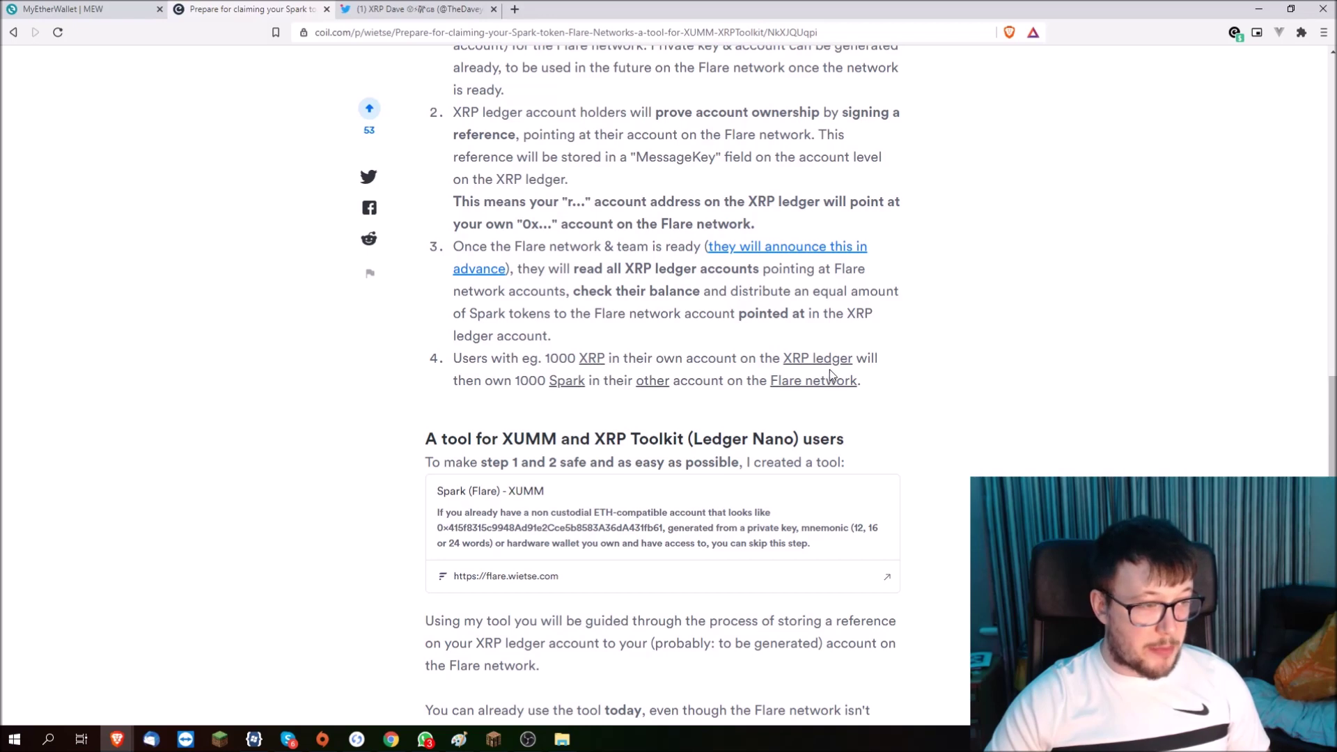
{"action": "scroll", "coordinate": [397, 389], "scroll_direction": "down", "scroll_amount": 3}
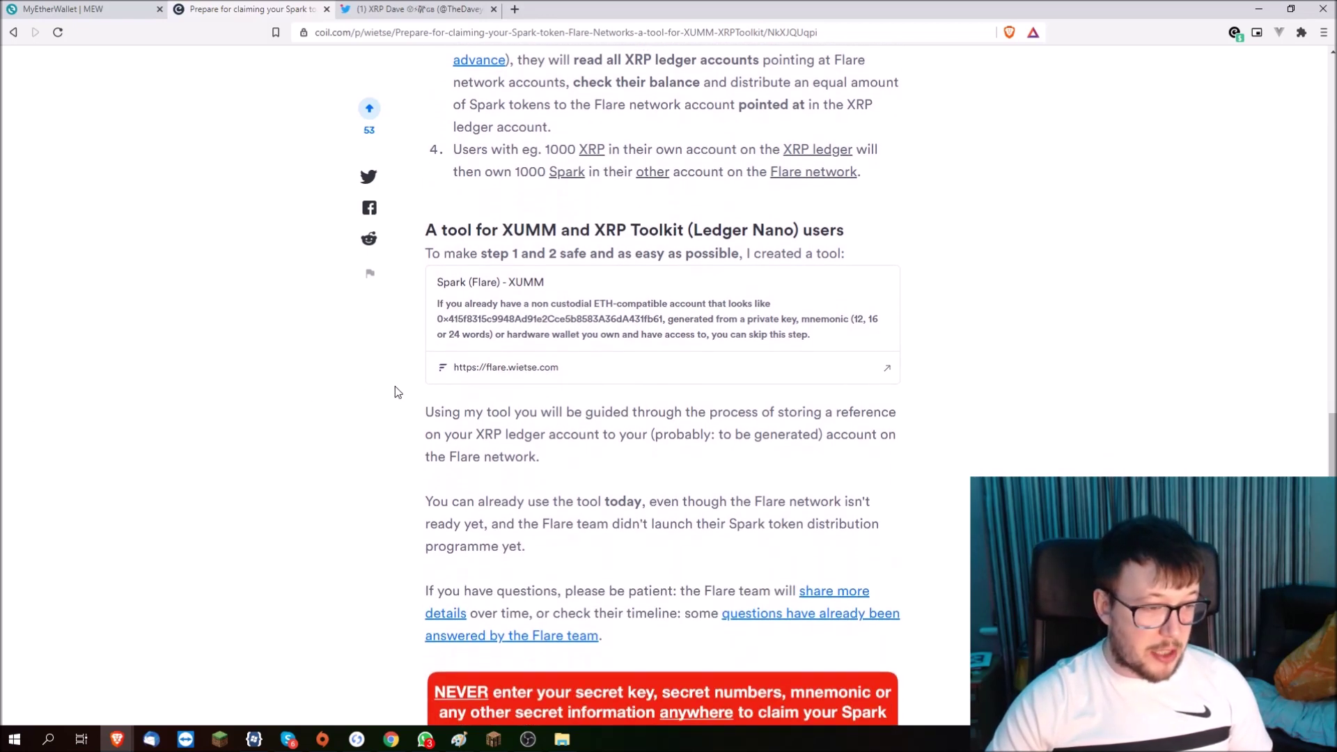
{"action": "scroll", "coordinate": [396, 390], "scroll_direction": "down", "scroll_amount": 1}
{"action": "scroll", "coordinate": [397, 380], "scroll_direction": "down", "scroll_amount": 1}
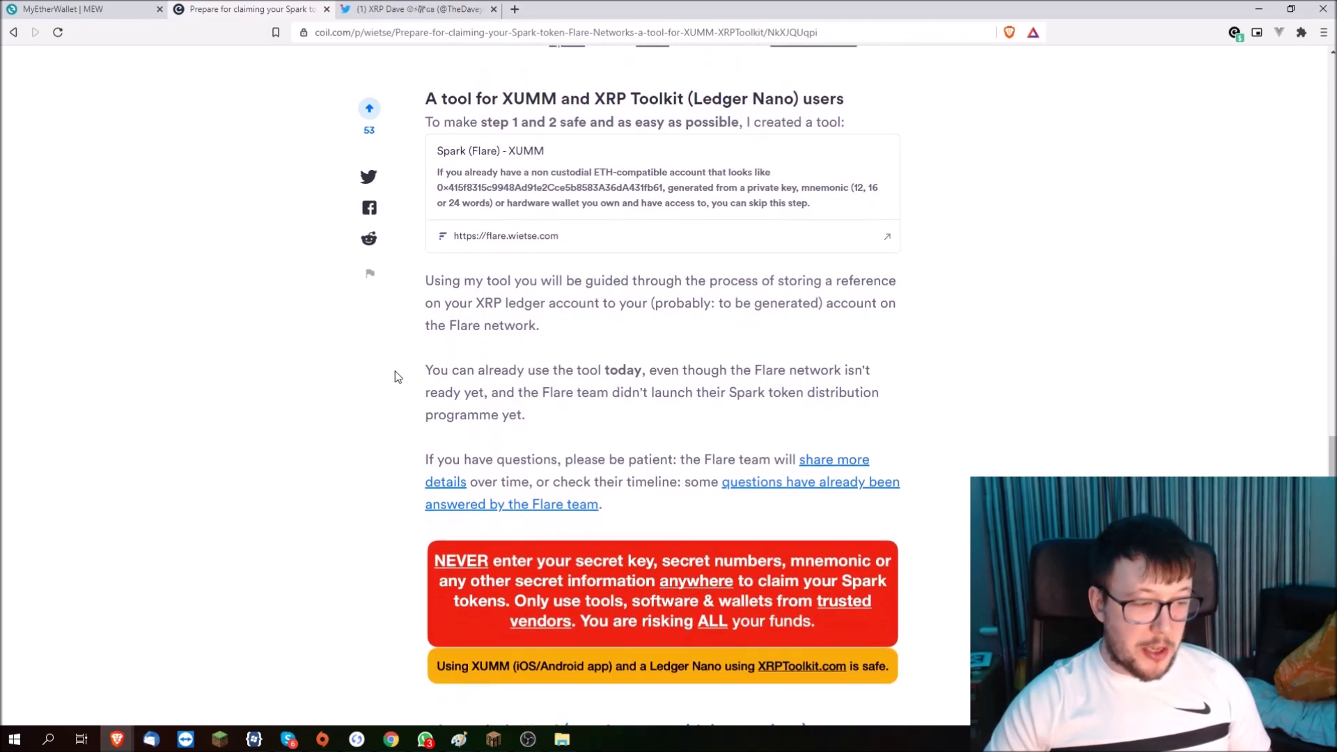
{"action": "scroll", "coordinate": [395, 375], "scroll_direction": "down", "scroll_amount": 1}
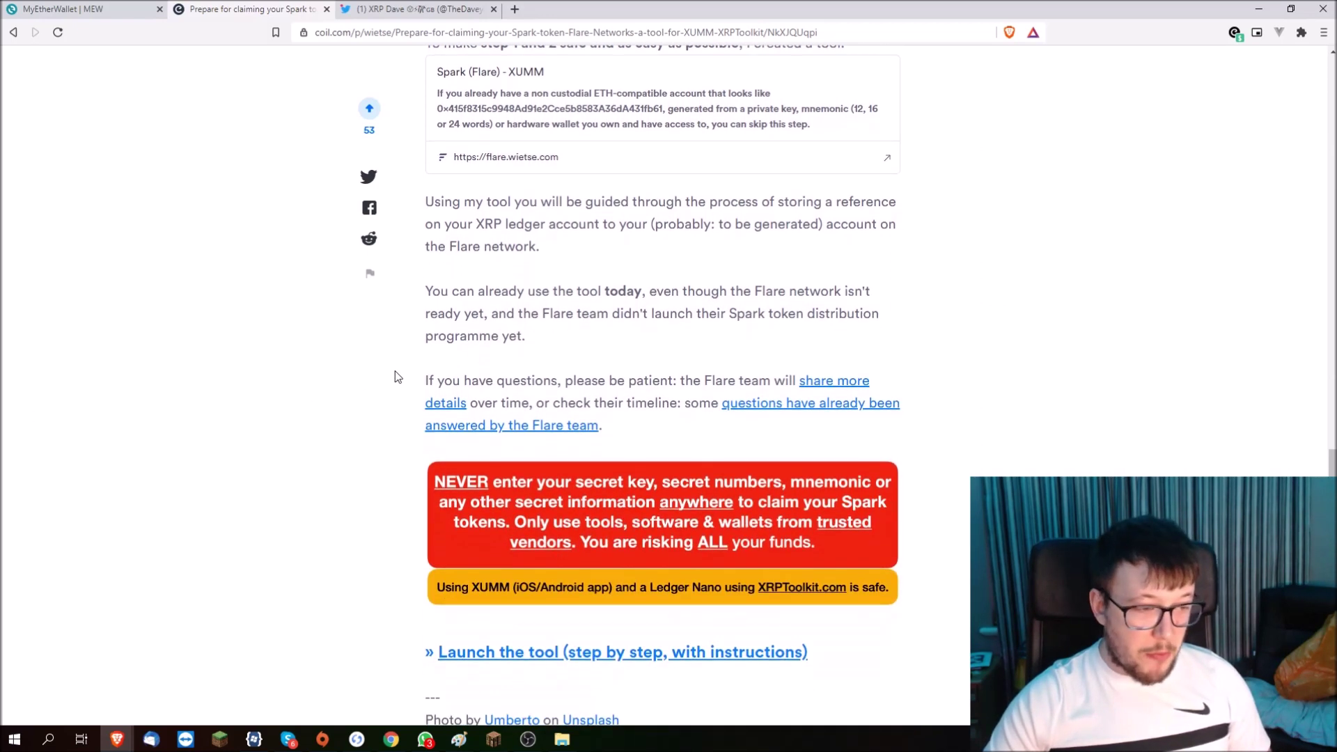
- Open the Spark claim tool in a new tab and read its heading and five disclaimers
{"action": "left_click", "coordinate": [527, 664]}
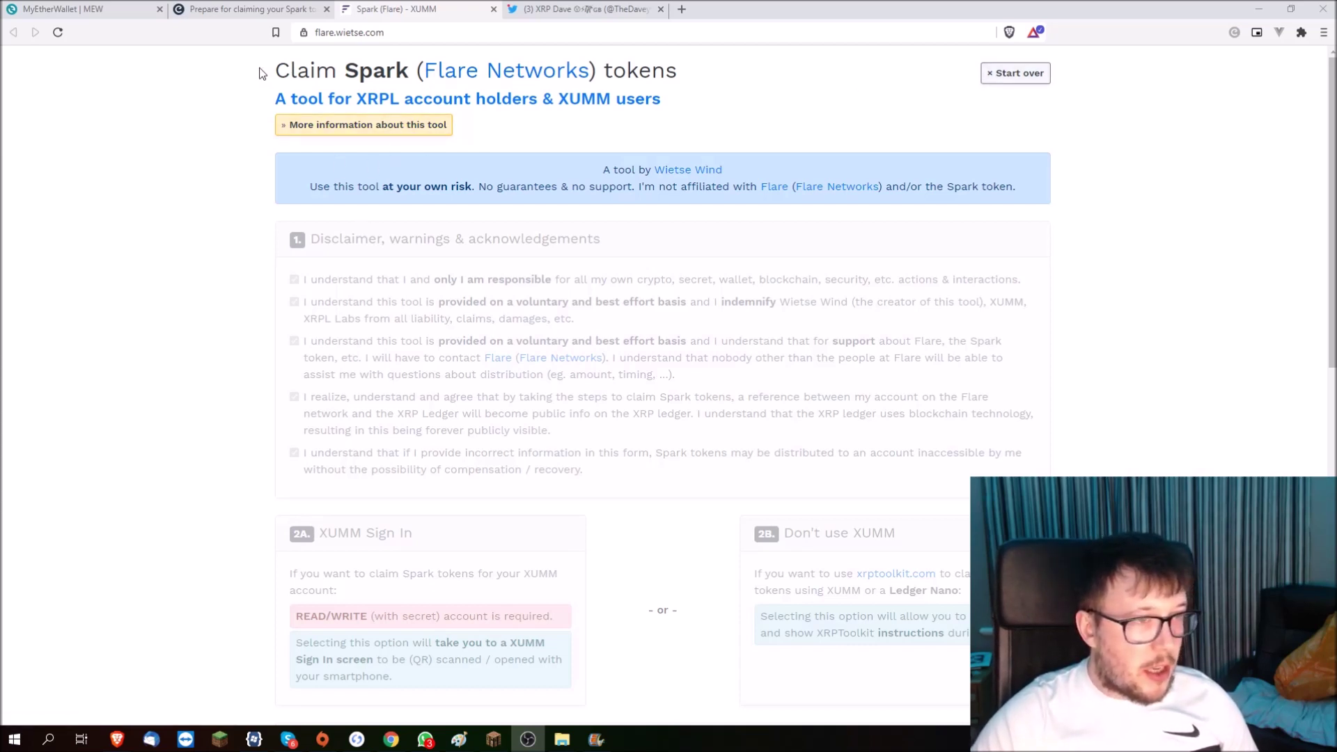
{"action": "left_click_drag", "start_coordinate": [260, 71], "coordinate": [663, 290]}
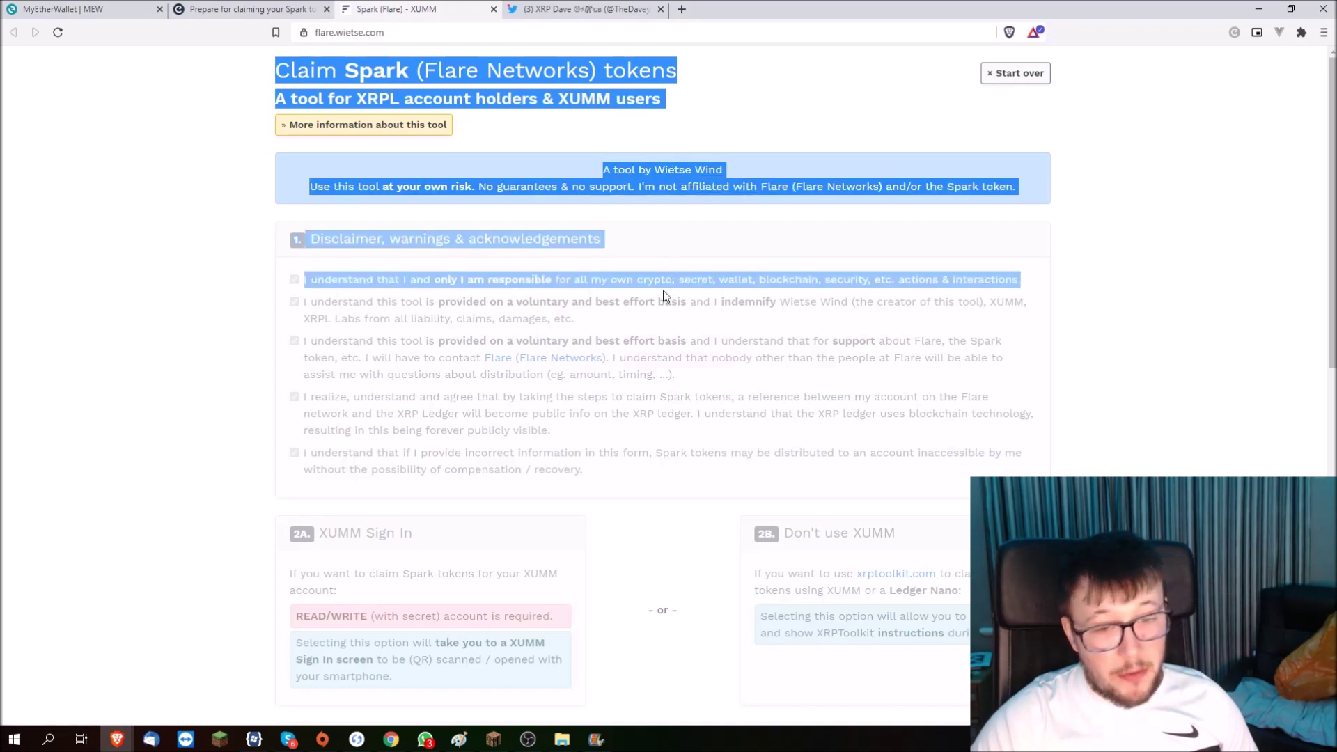
{"action": "left_click", "coordinate": [180, 311]}
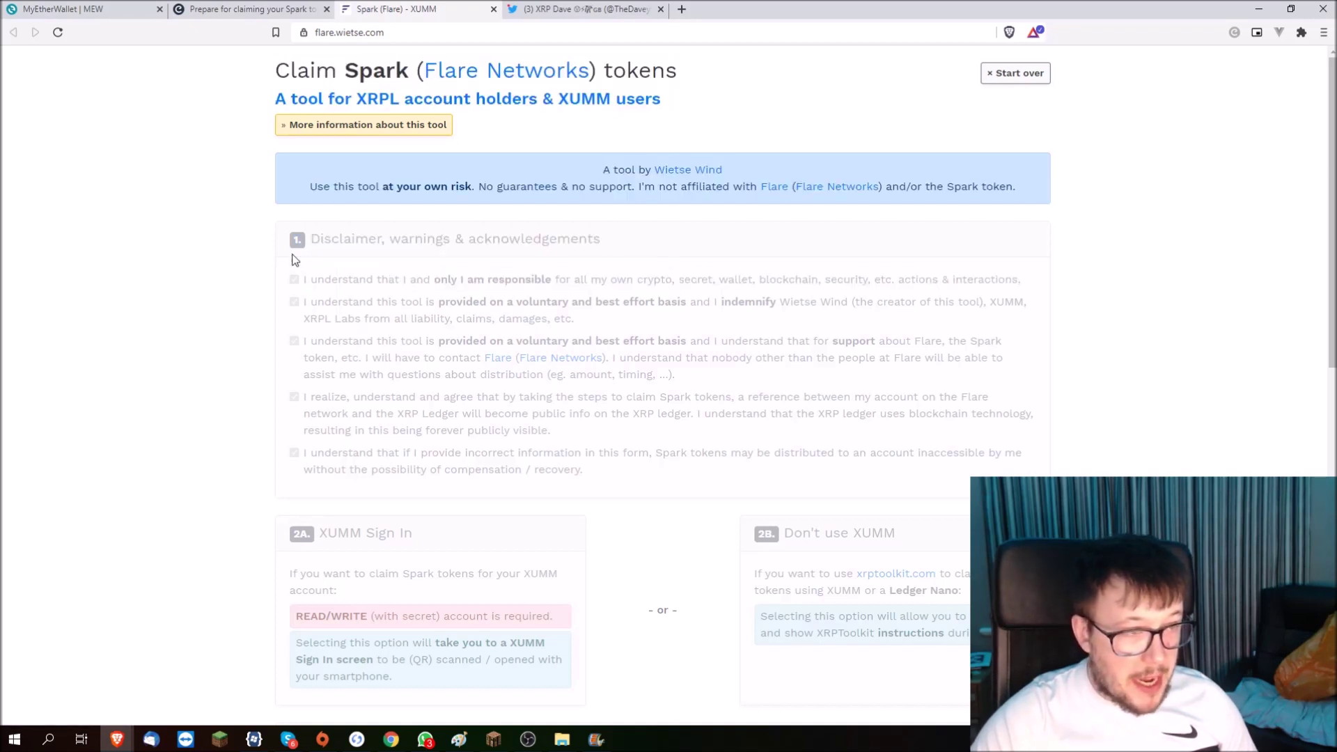
{"action": "left_click_drag", "start_coordinate": [294, 259], "coordinate": [658, 480]}
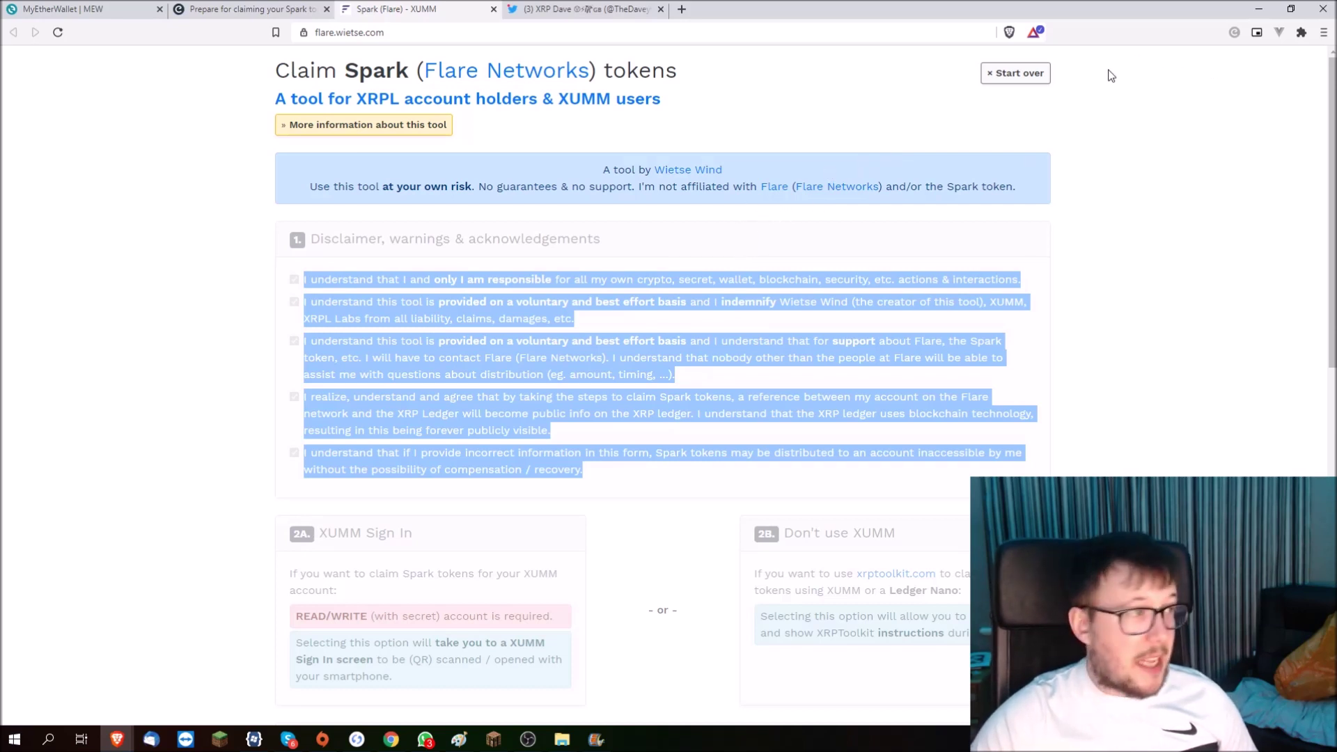
- Start over, tick all five acknowledgements, continue, and choose claiming without XUMM via XRP Toolkit
{"action": "left_click", "coordinate": [1003, 81]}
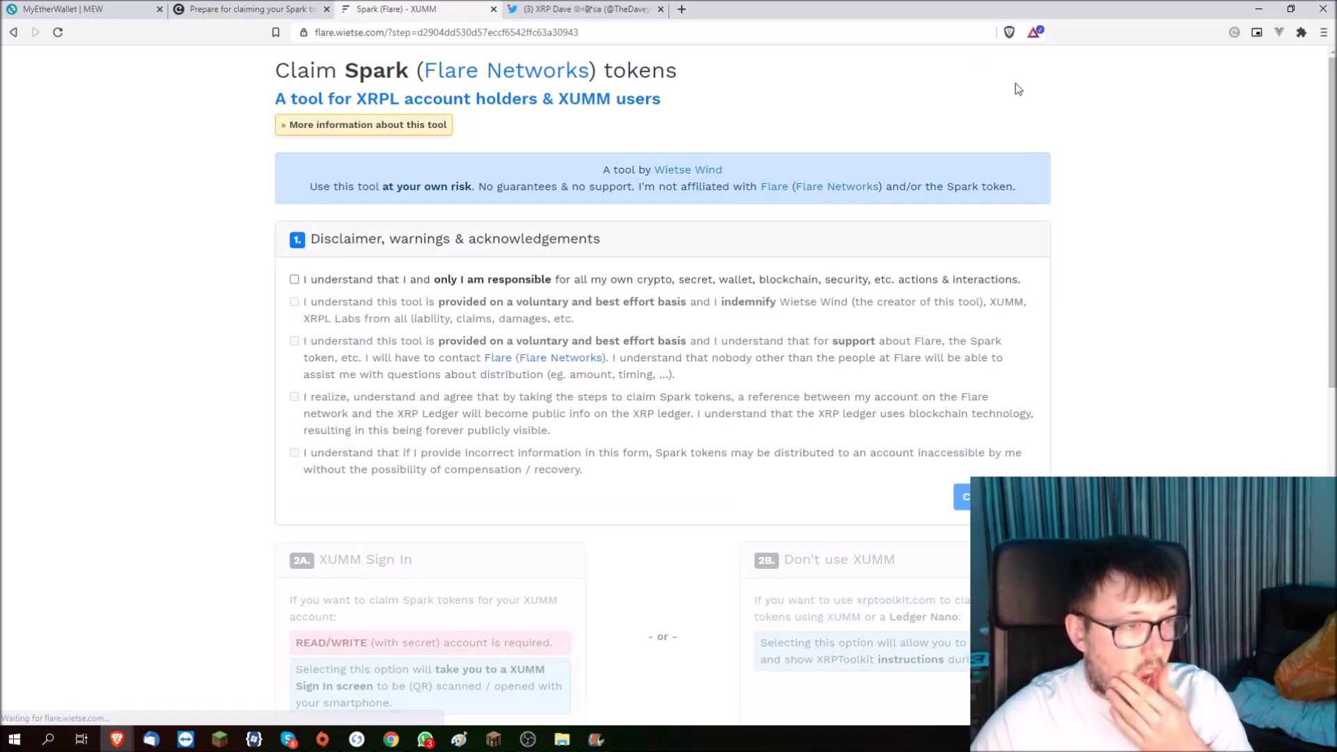
{"action": "left_click", "coordinate": [382, 285]}
{"action": "left_click", "coordinate": [381, 303]}
{"action": "left_click", "coordinate": [383, 346]}
{"action": "left_click", "coordinate": [381, 405]}
{"action": "left_click", "coordinate": [391, 453]}
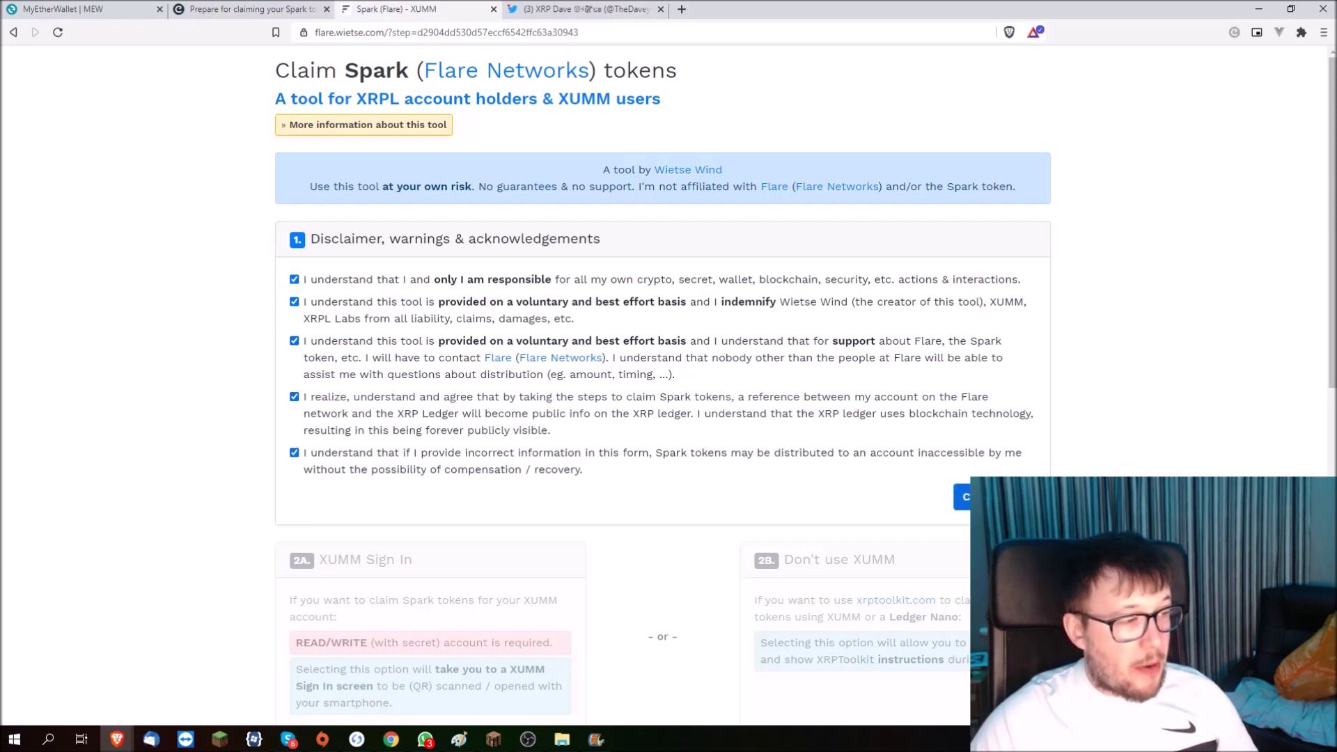
{"action": "left_click", "coordinate": [963, 497]}
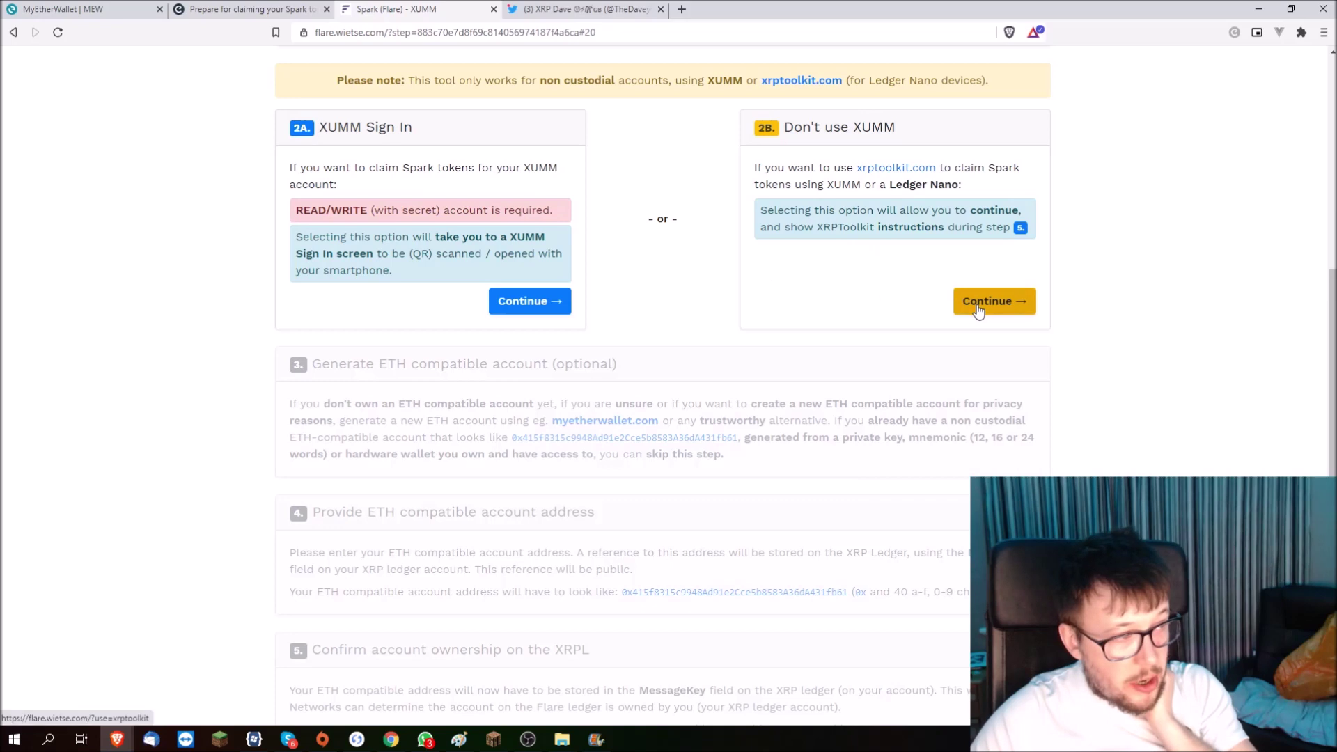
{"action": "left_click", "coordinate": [978, 306]}
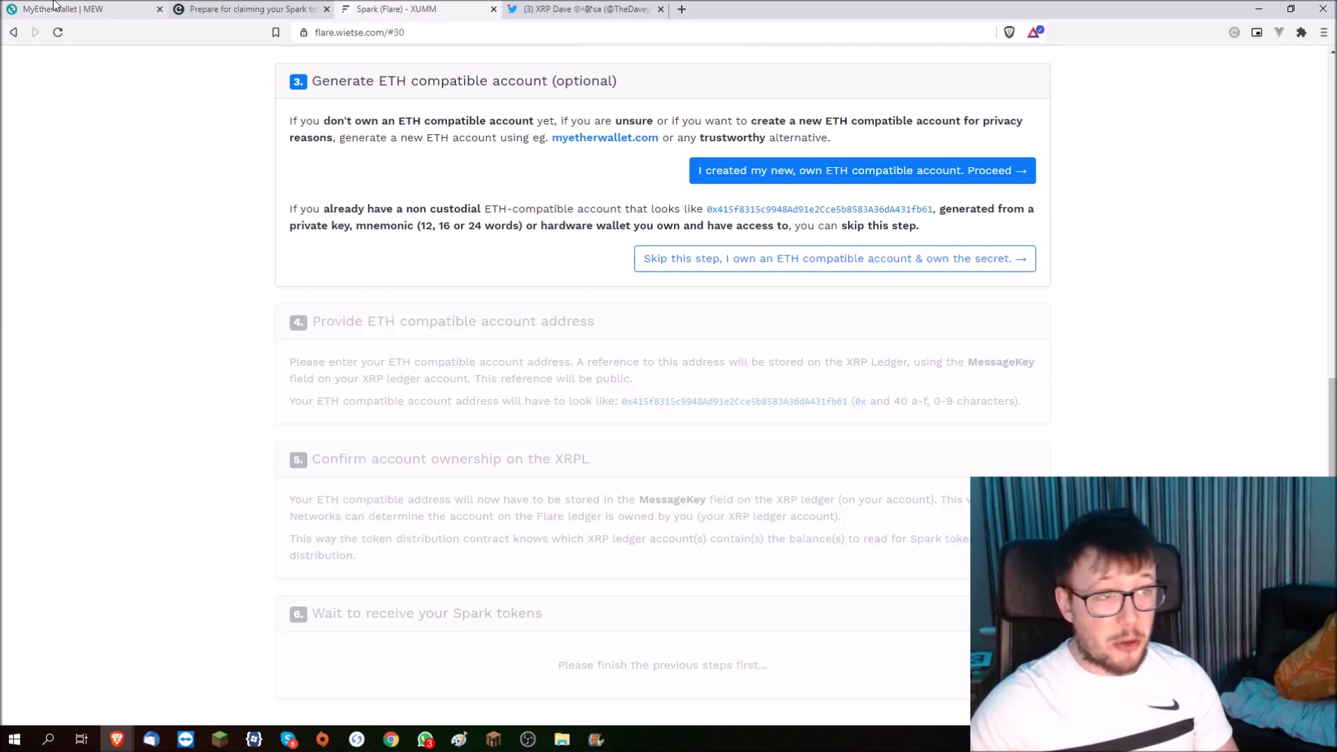
- Switch to the MyEtherWallet browser tab
{"action": "left_click", "coordinate": [63, 8]}
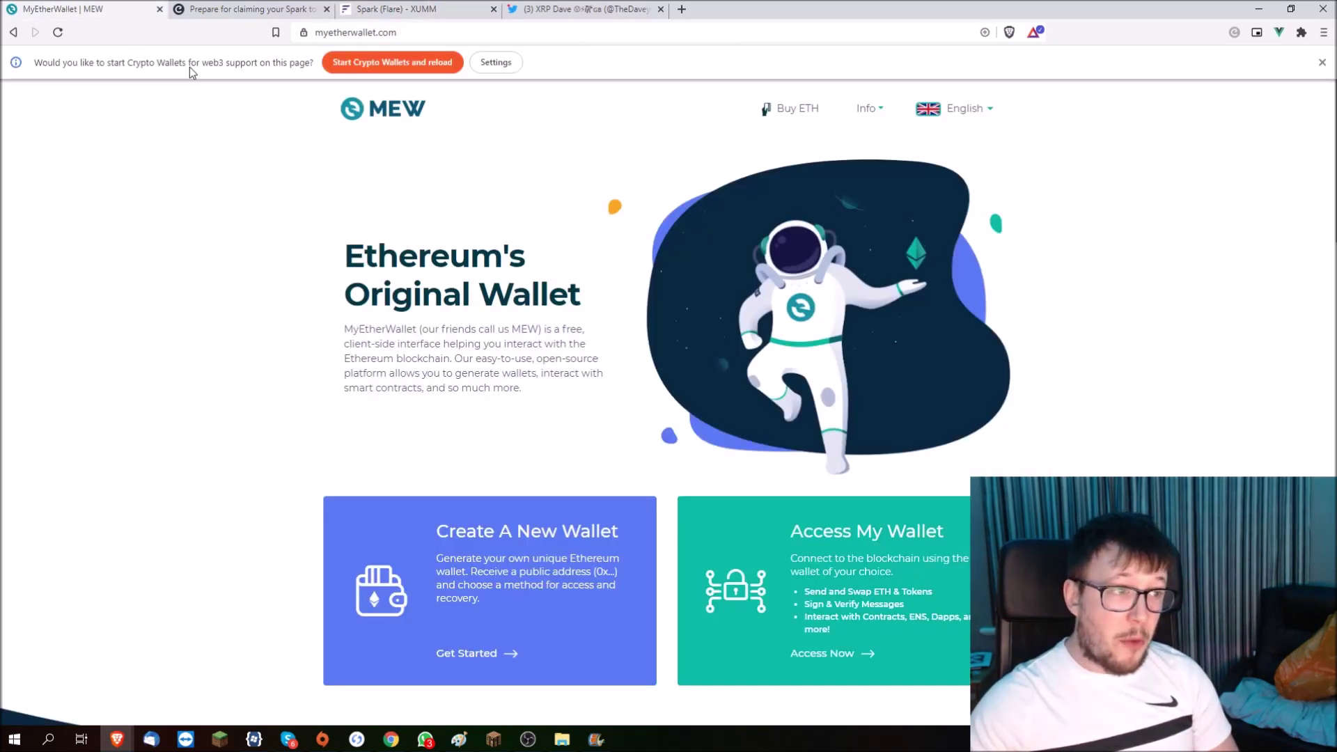
- Access a Ledger hardware wallet in MyEtherWallet using the Ethereum derivation path
{"action": "scroll", "coordinate": [724, 457], "scroll_direction": "down", "scroll_amount": 1}
{"action": "left_click", "coordinate": [782, 481]}
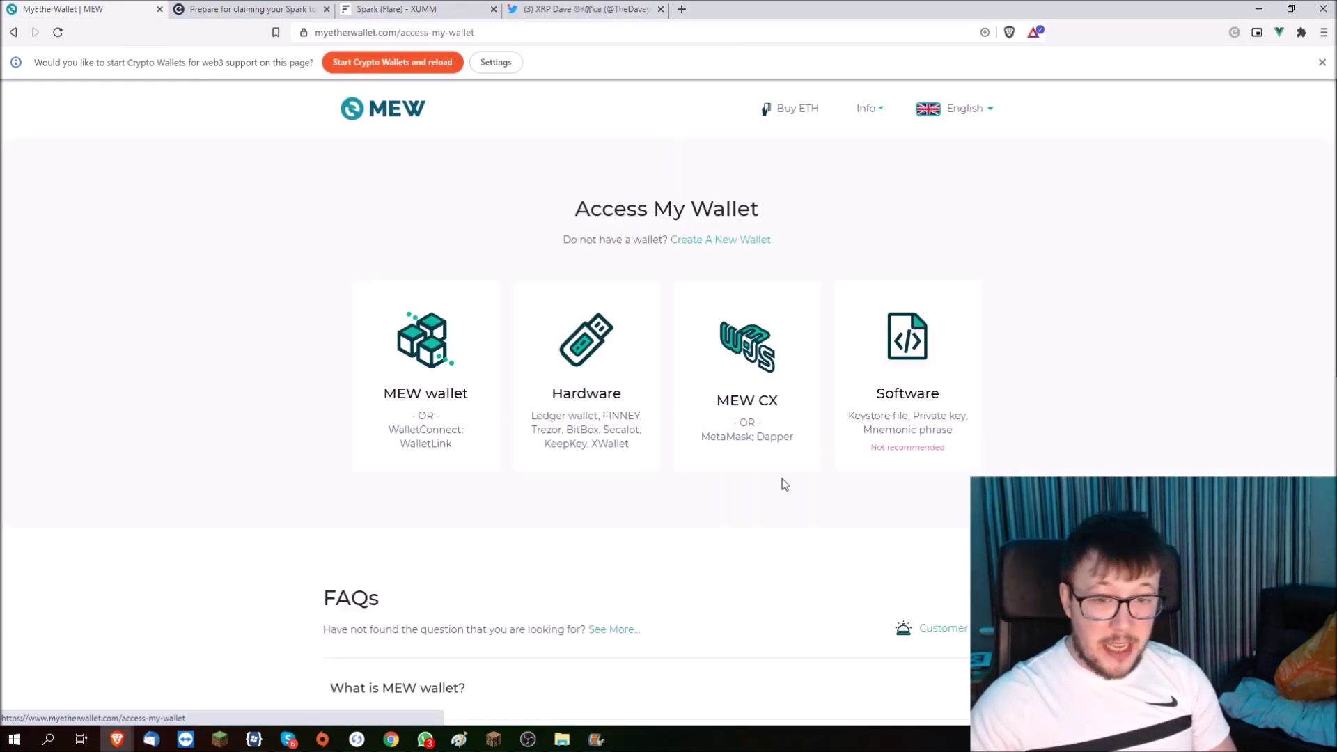
{"action": "left_click", "coordinate": [606, 401]}
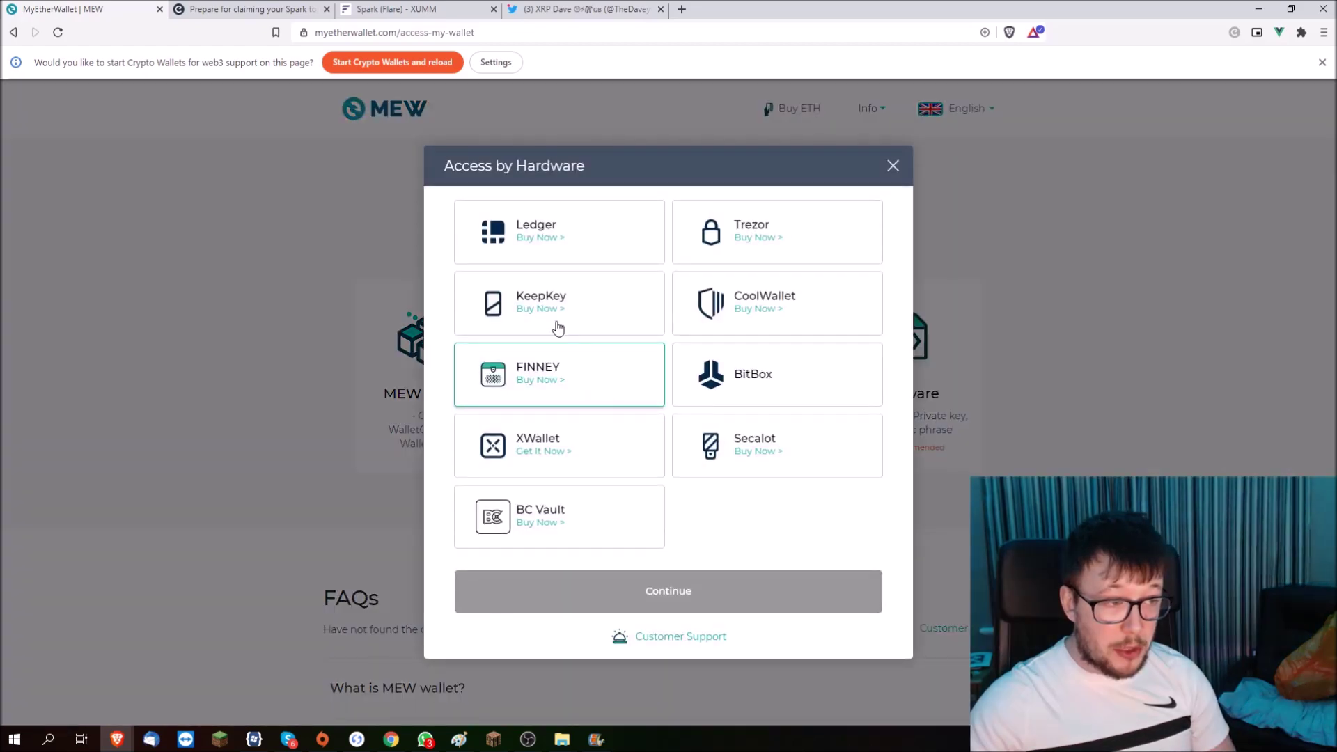
{"action": "left_click", "coordinate": [540, 230]}
{"action": "left_click", "coordinate": [651, 587]}
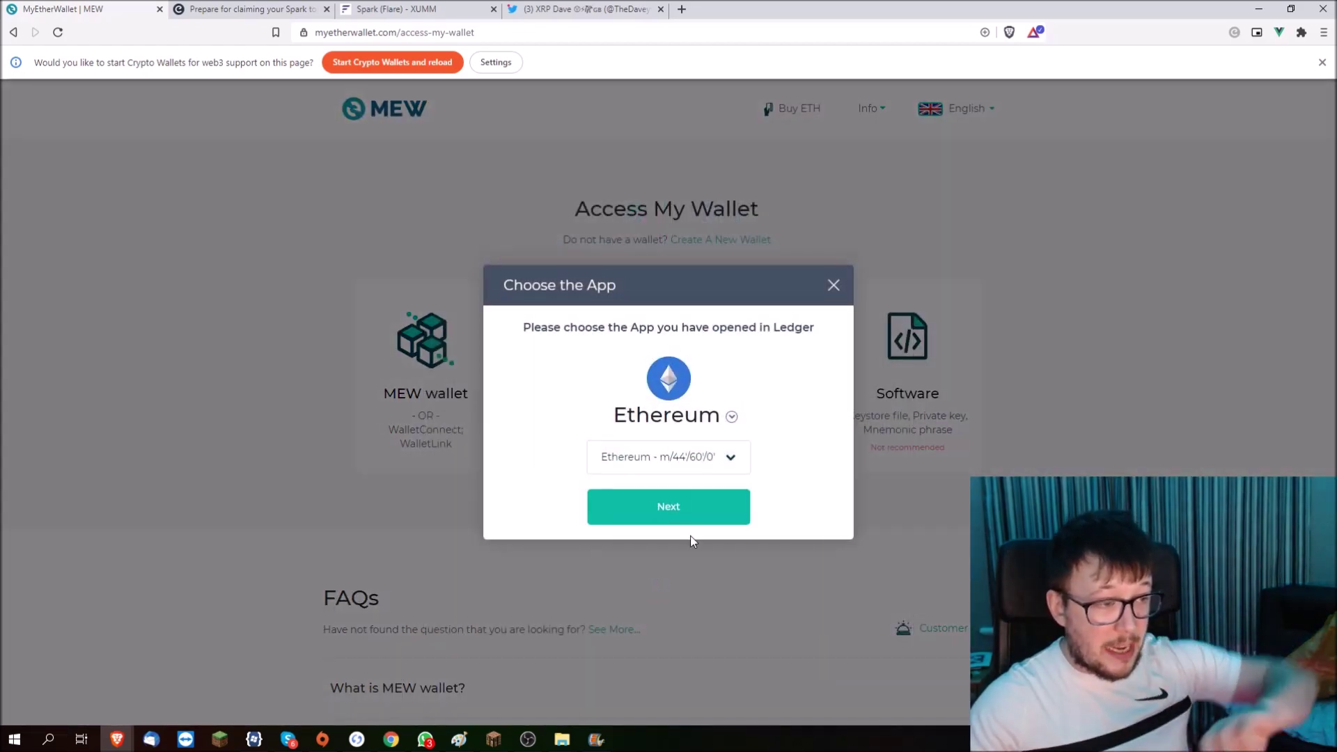
{"action": "left_click", "coordinate": [710, 459]}
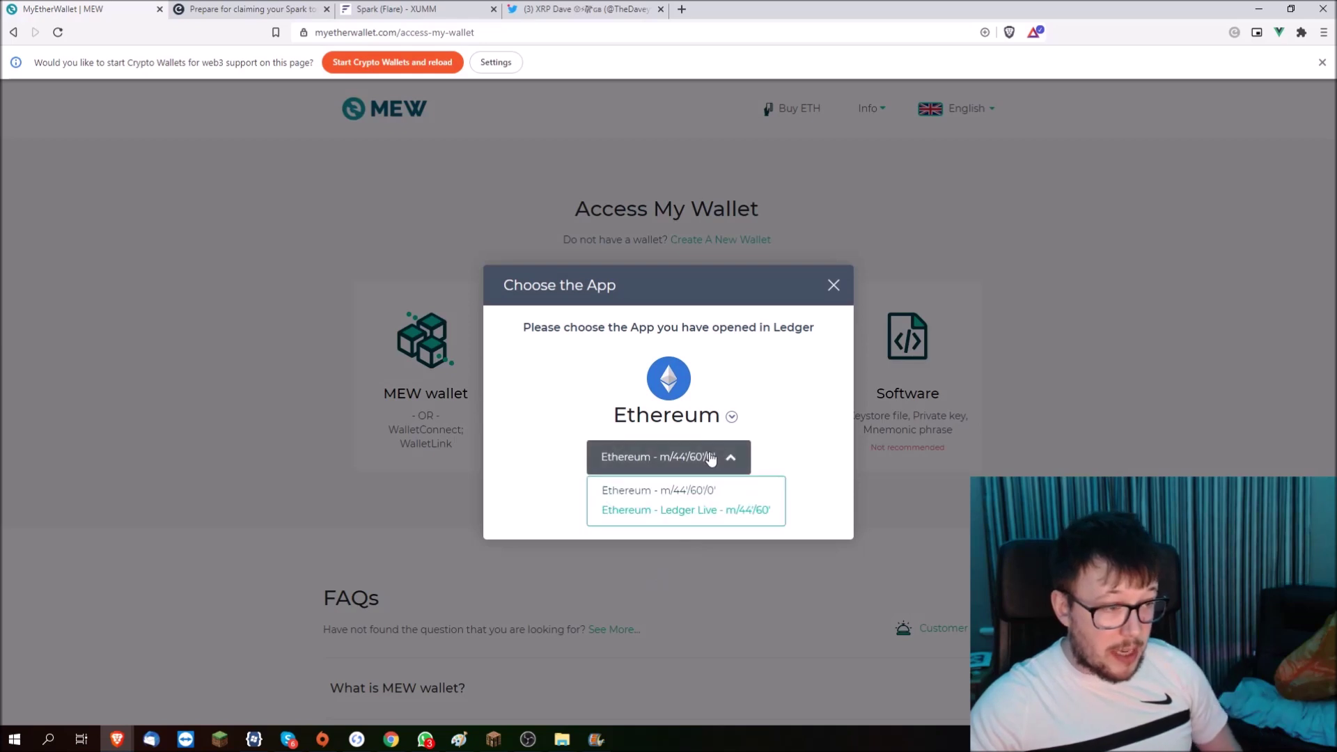
{"action": "left_click", "coordinate": [683, 493]}
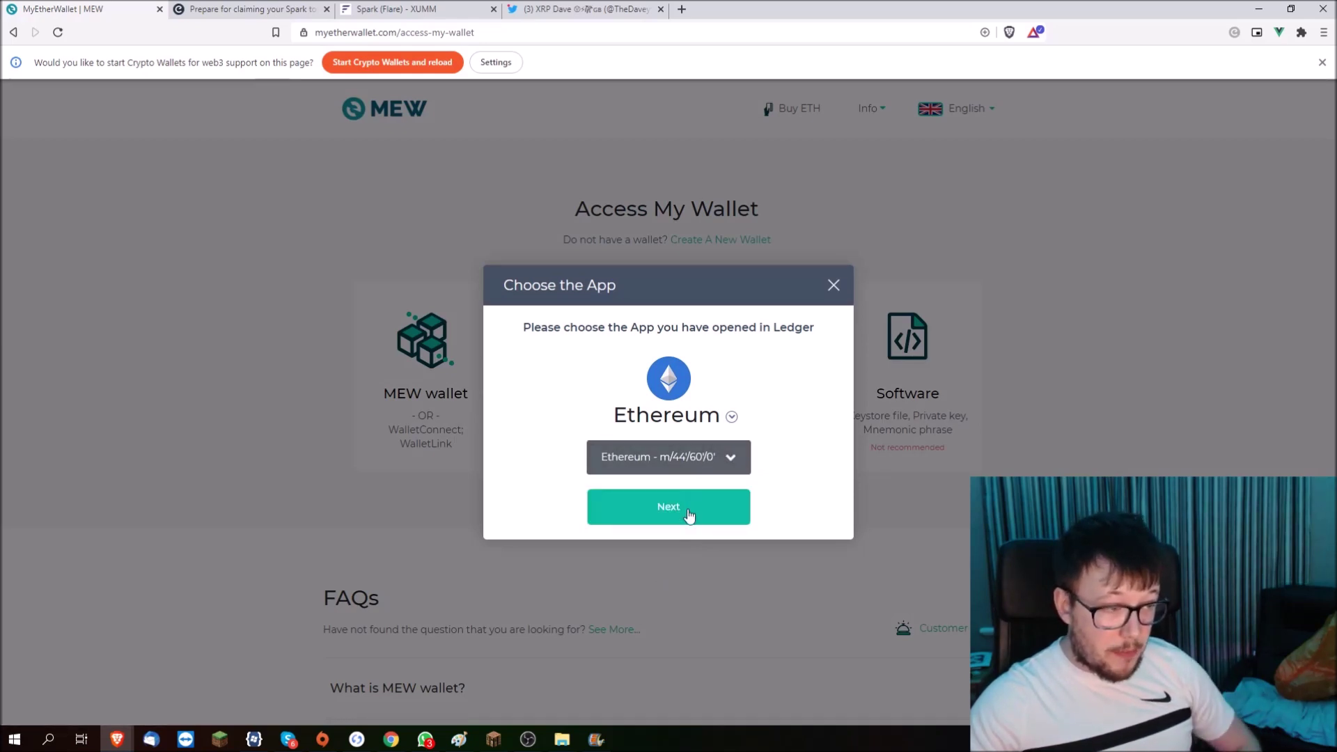
{"action": "left_click", "coordinate": [688, 512]}
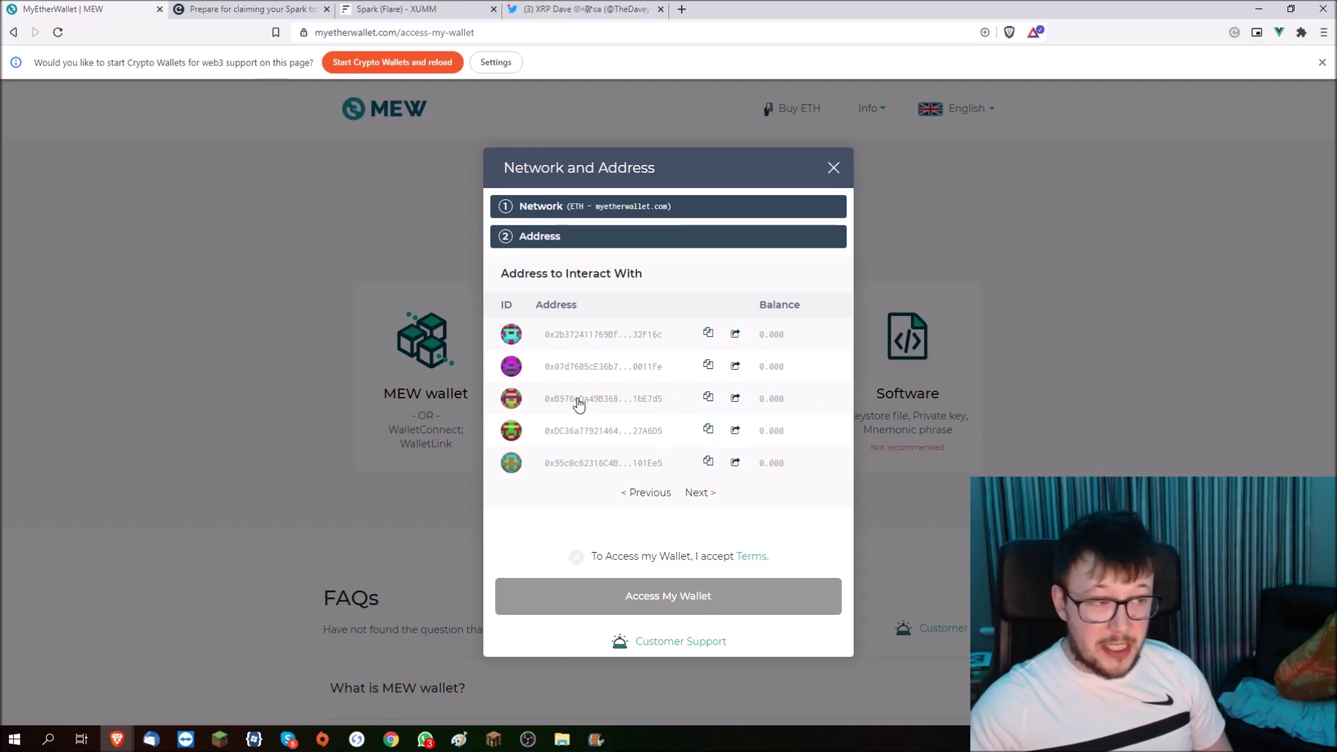
- Pick the third Ledger address, accept the terms, and open the wallet
{"action": "double_click", "coordinate": [577, 402]}
{"action": "left_click", "coordinate": [513, 410]}
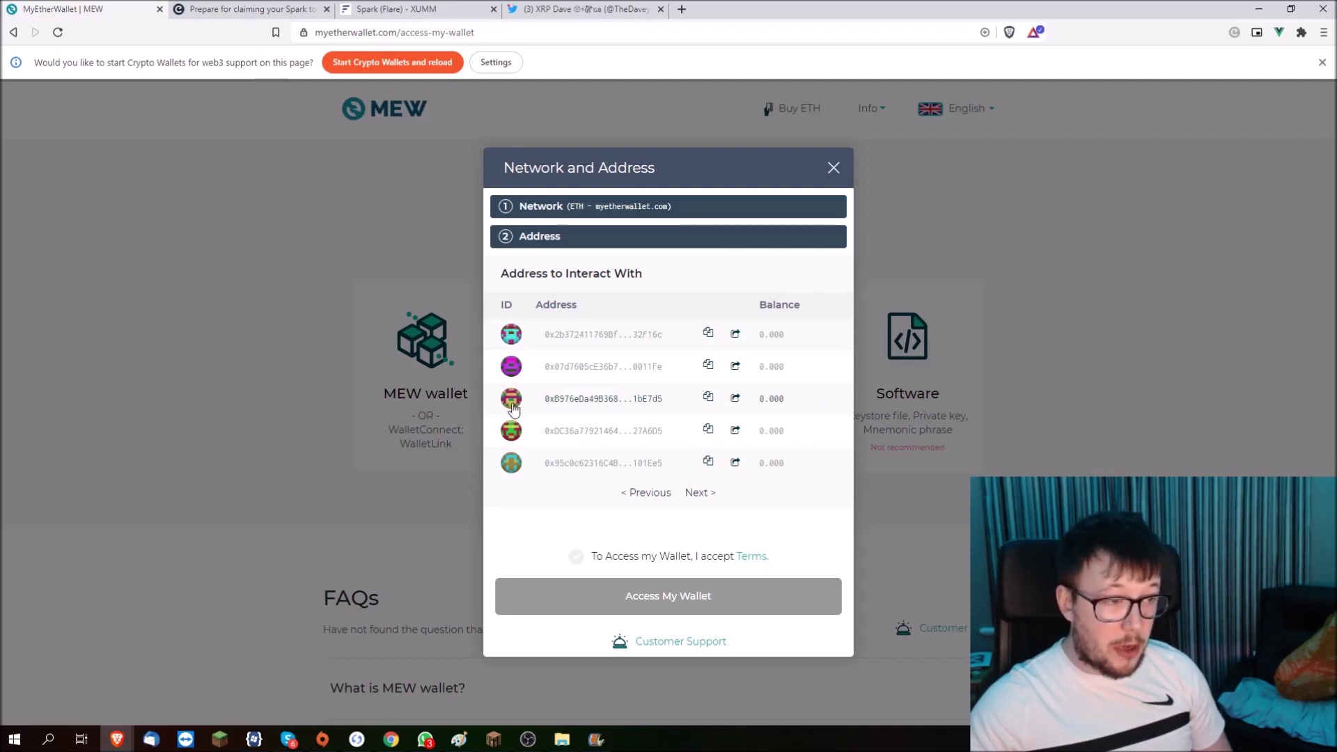
{"action": "left_click", "coordinate": [576, 556]}
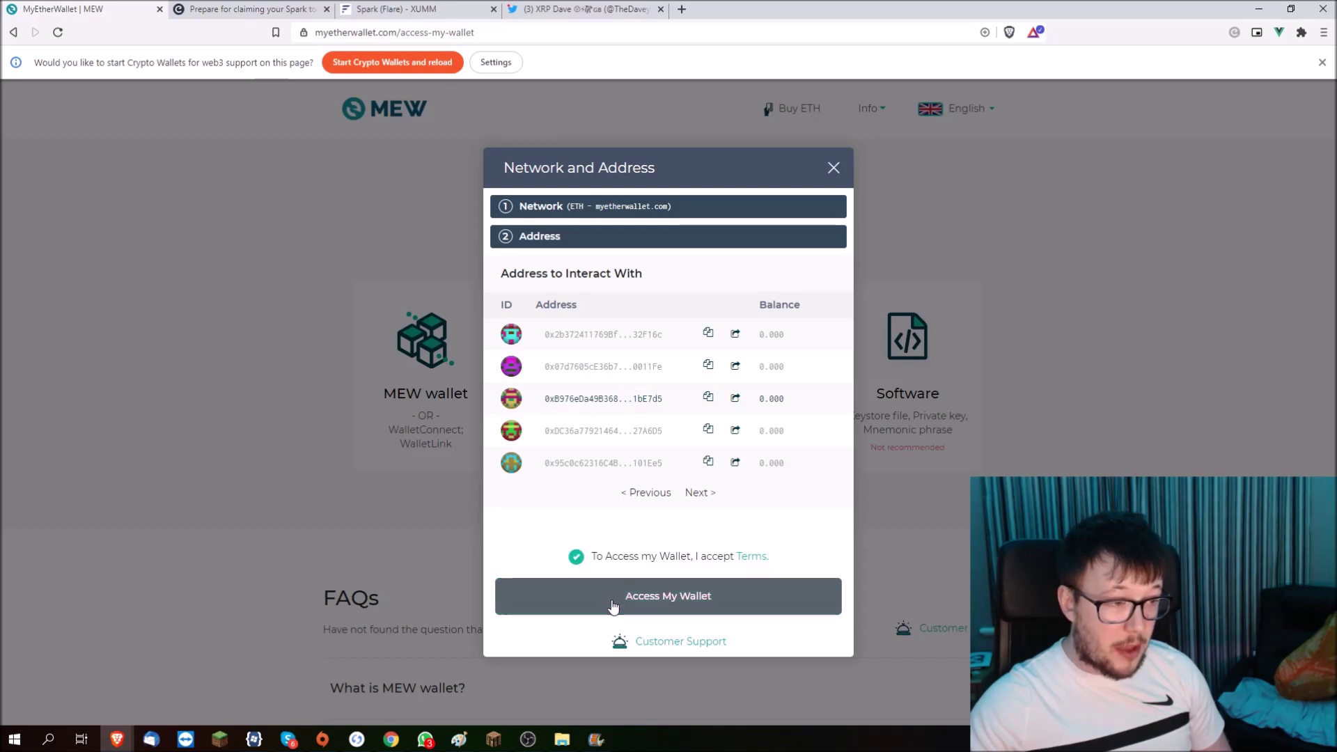
{"action": "left_click", "coordinate": [591, 593]}
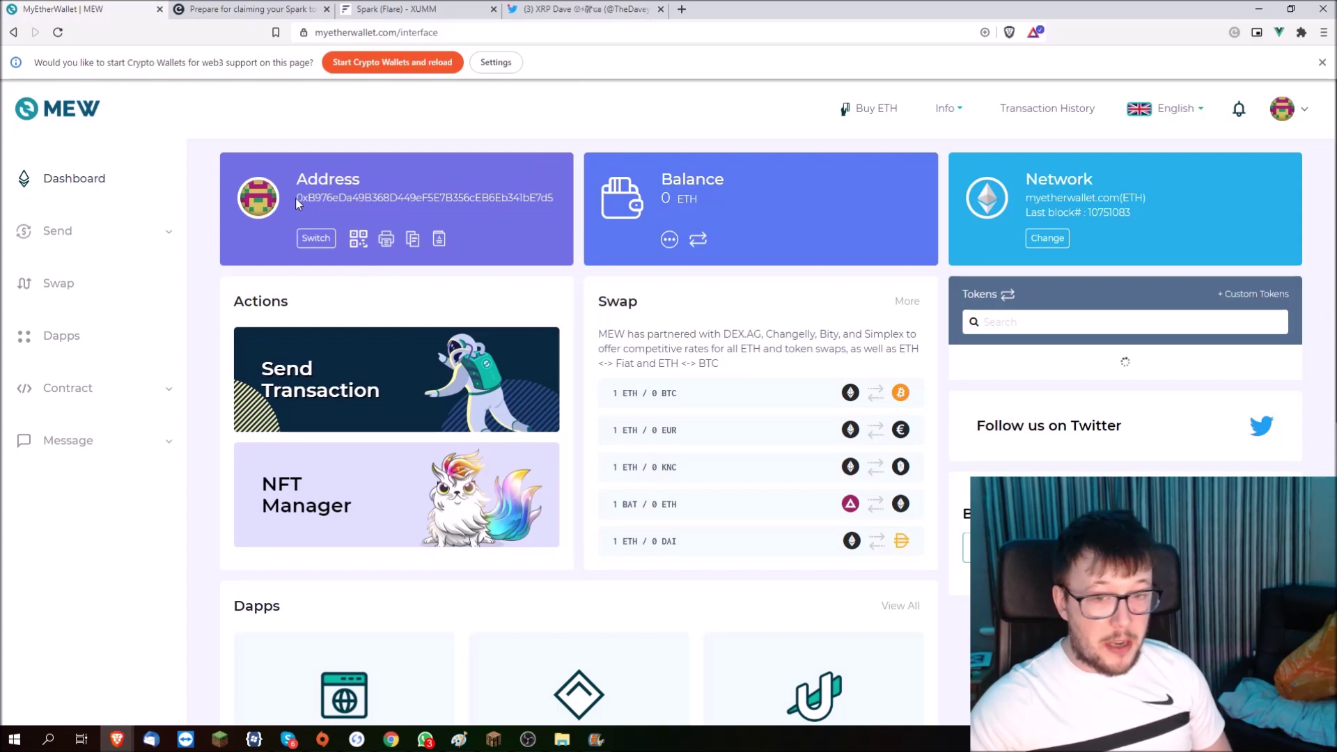
- Copy the wallet's full ETH address and return to the Spark claim tool tab
{"action": "left_click_drag", "start_coordinate": [297, 199], "coordinate": [556, 206]}
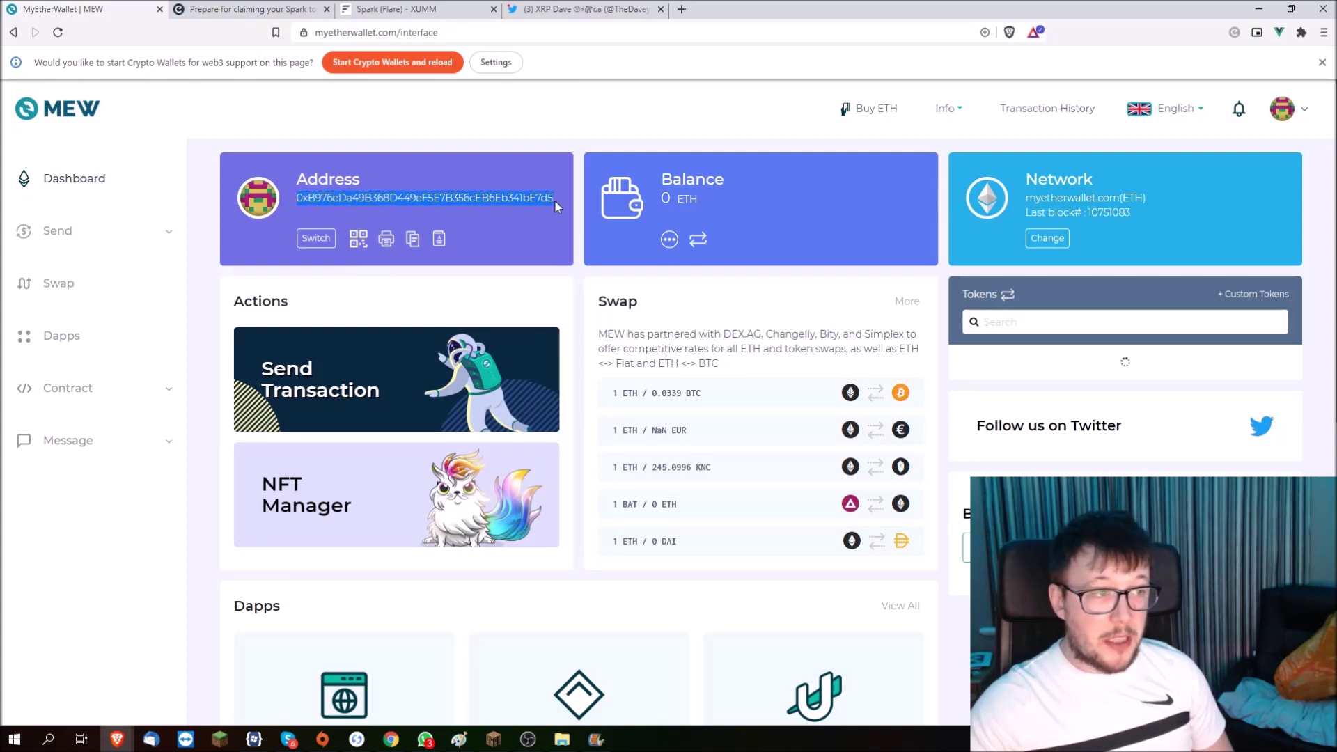
{"action": "right_click", "coordinate": [514, 201]}
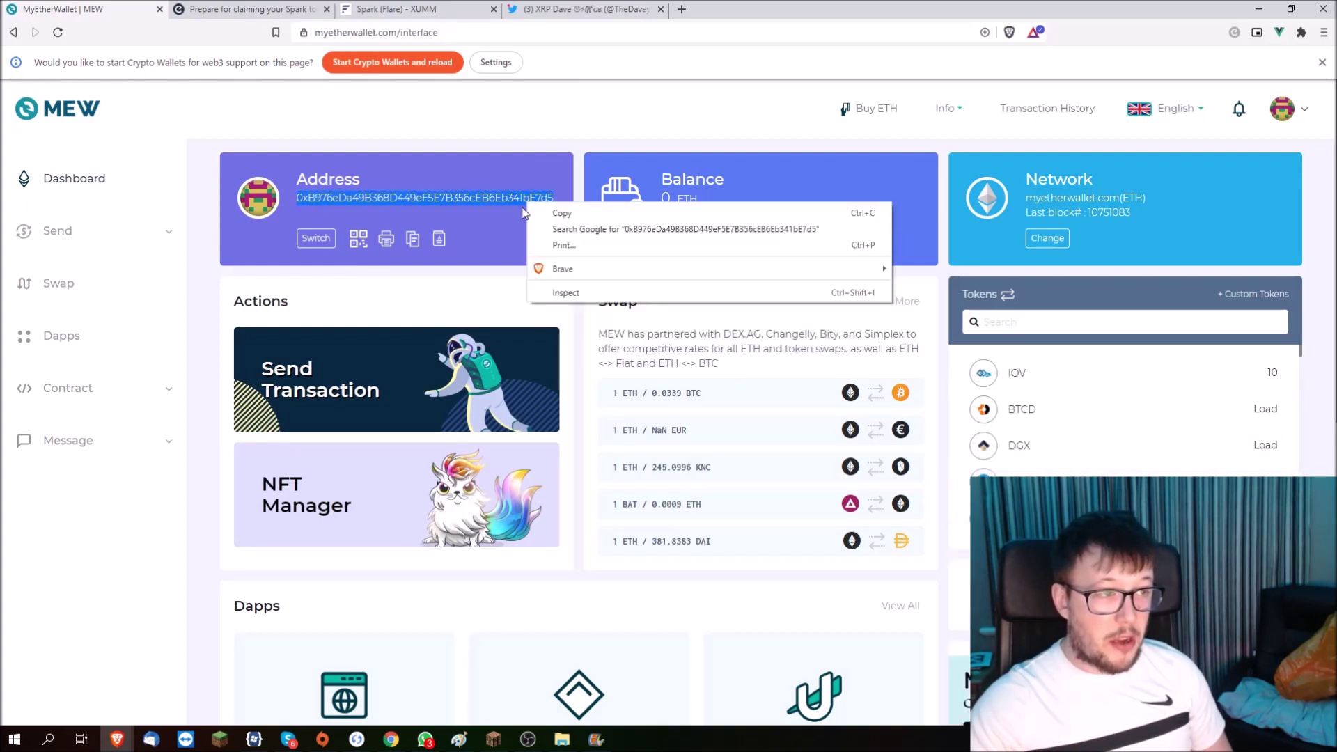
{"action": "left_click", "coordinate": [542, 213]}
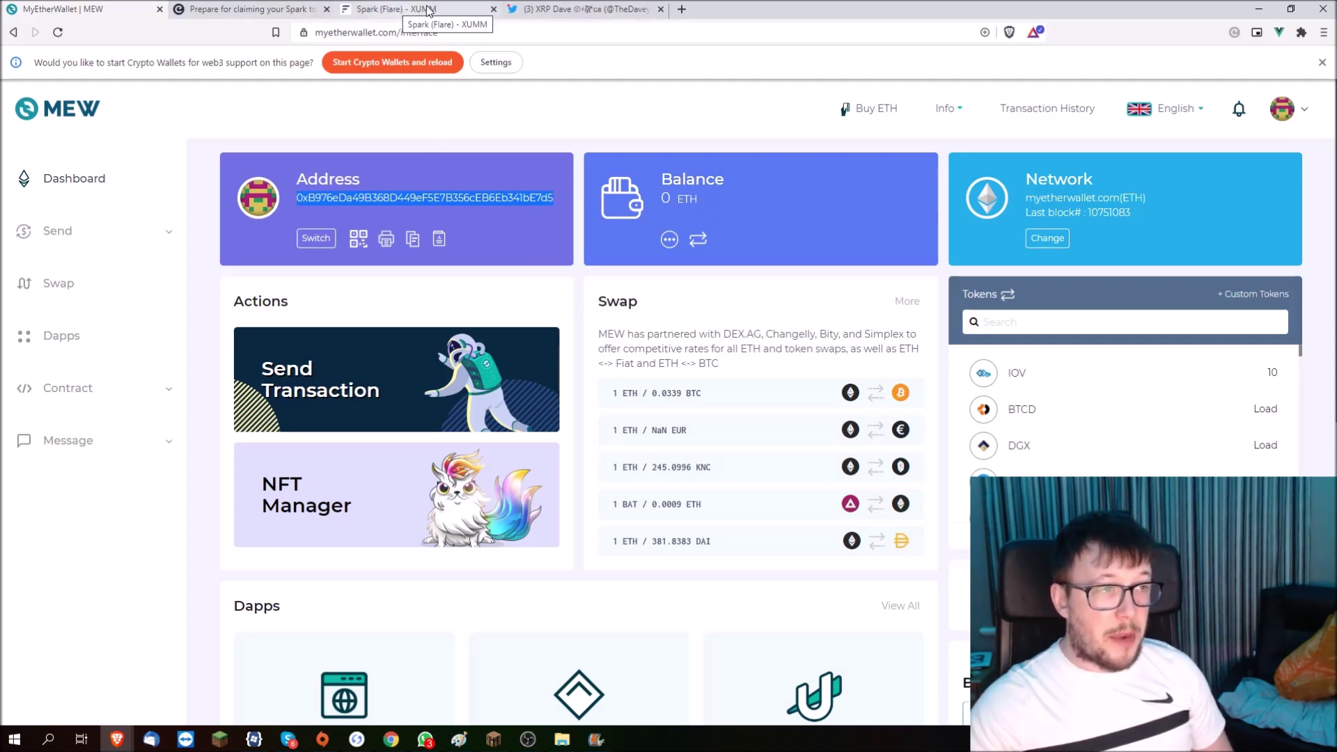
{"action": "left_click", "coordinate": [281, 11]}
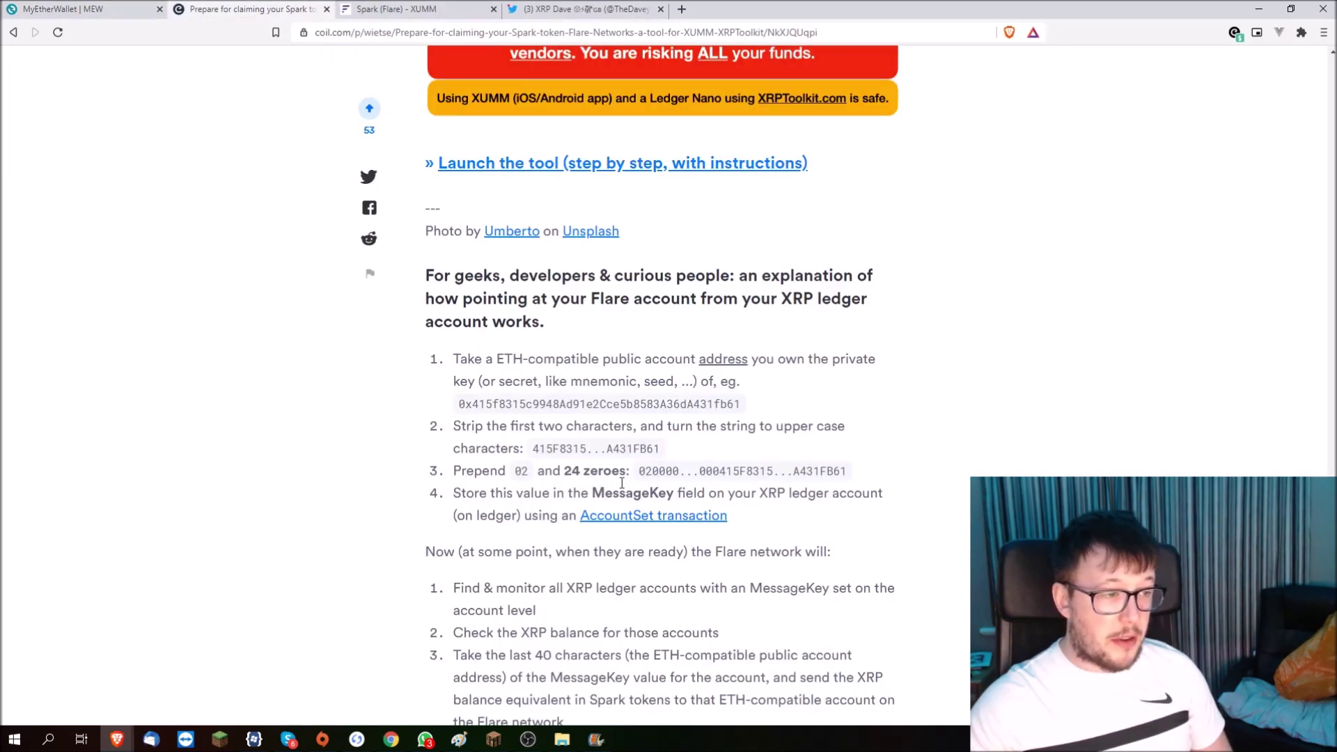
{"action": "left_click", "coordinate": [445, 9]}
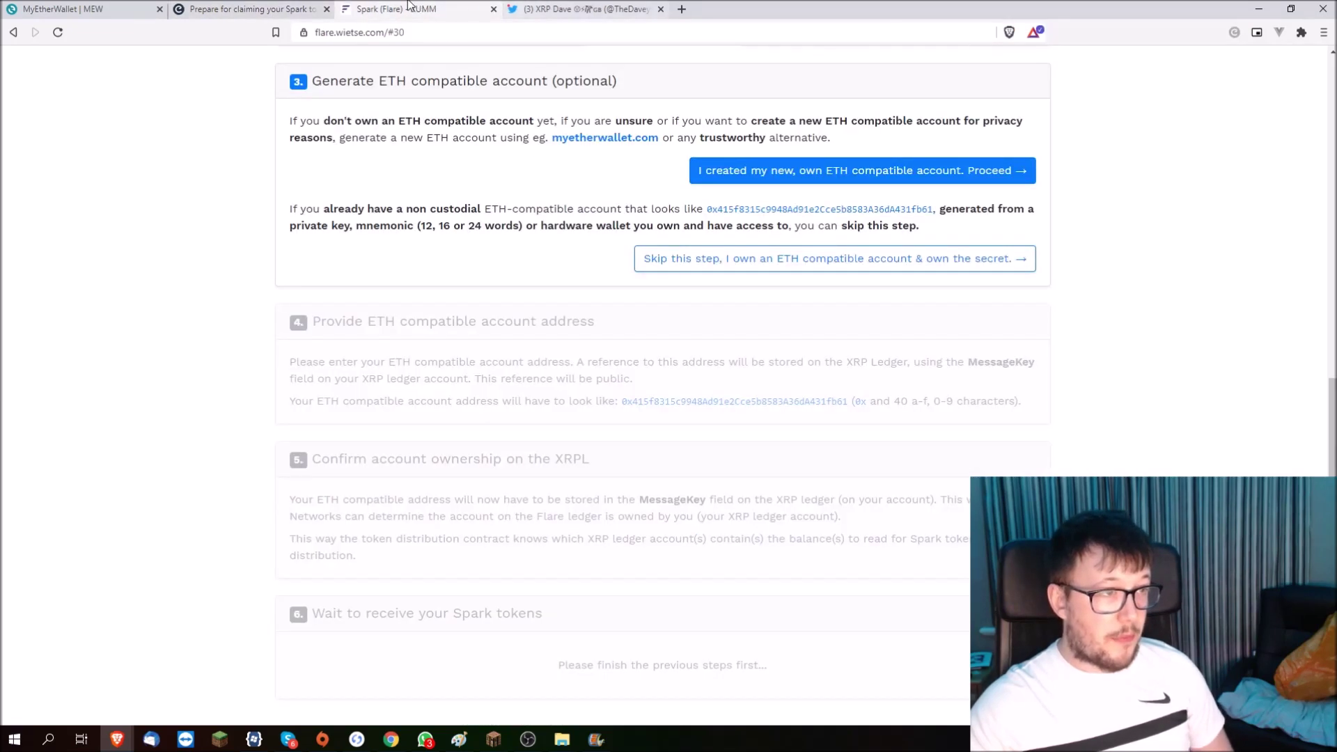
- Skip account creation, paste the copied ETH address, submit it, and select the generated MessageKey
{"action": "left_click", "coordinate": [737, 269]}
{"action": "left_click", "coordinate": [385, 342]}
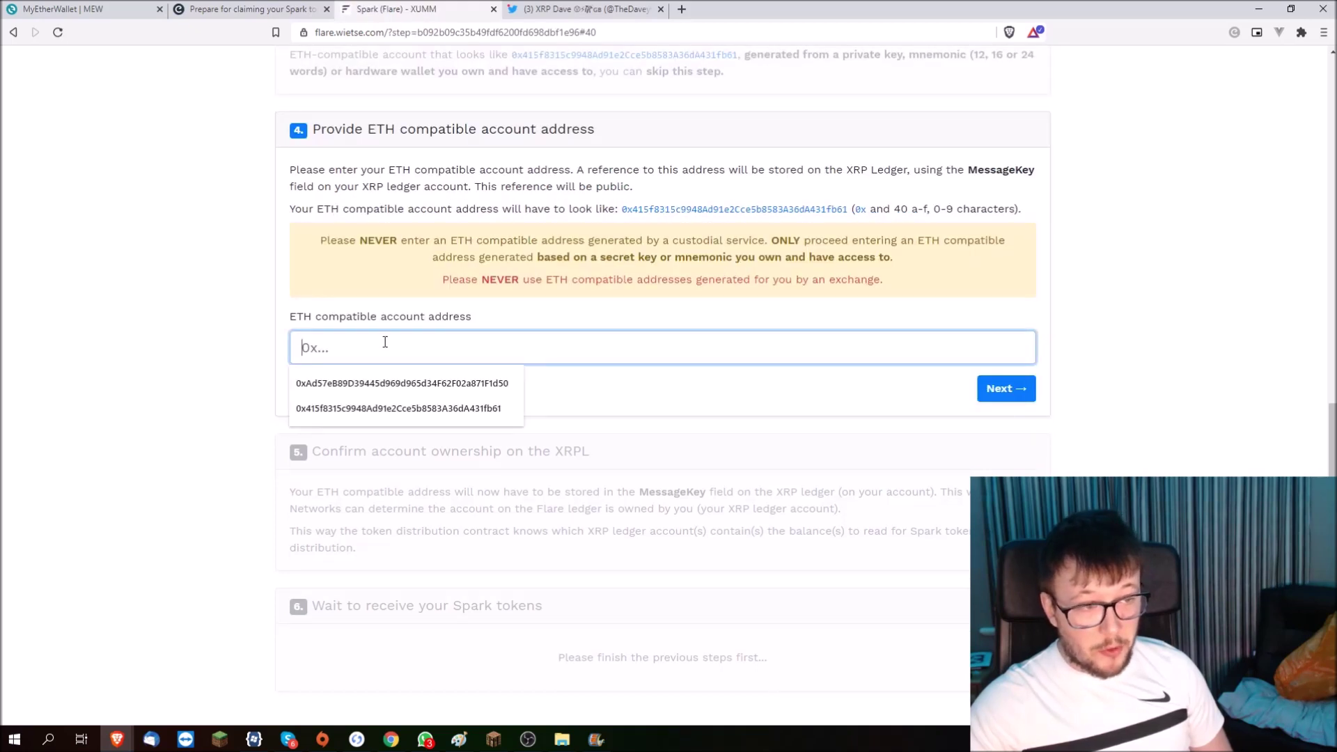
{"action": "right_click", "coordinate": [385, 344]}
{"action": "left_click", "coordinate": [420, 448]}
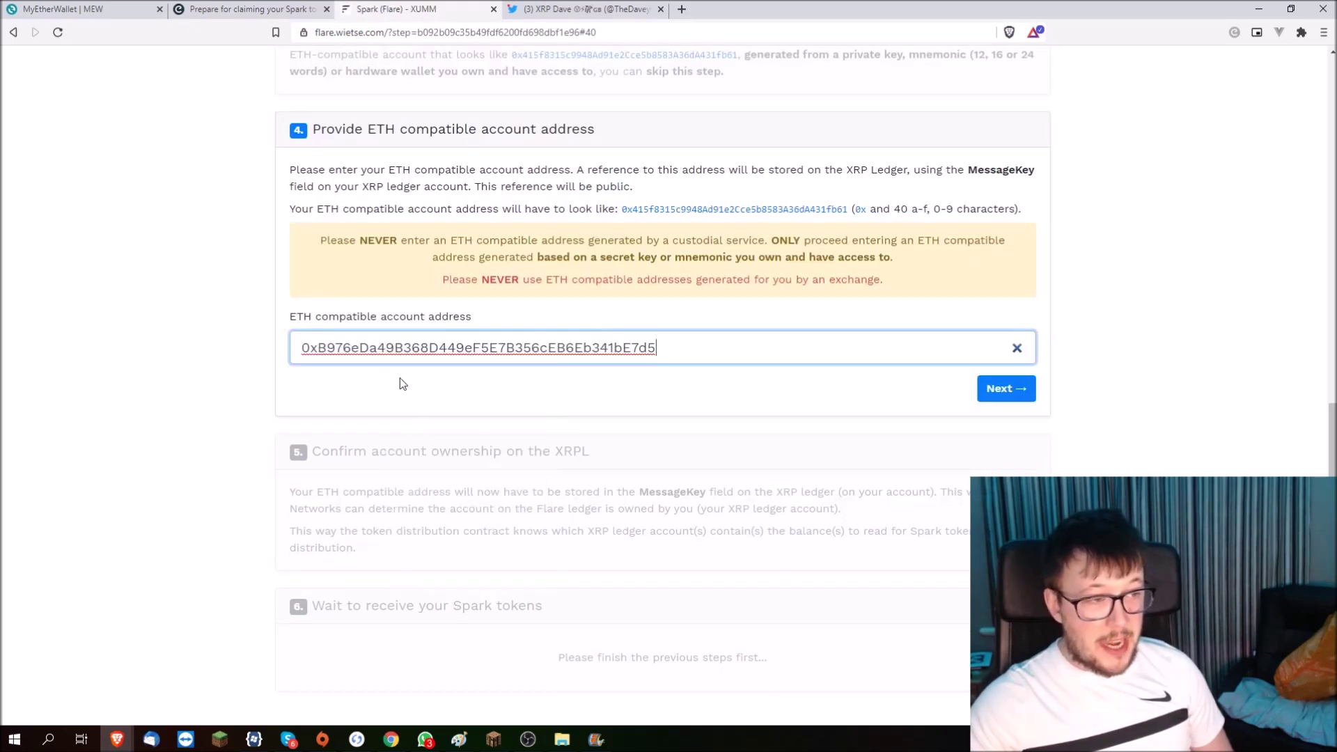
{"action": "left_click", "coordinate": [1007, 392]}
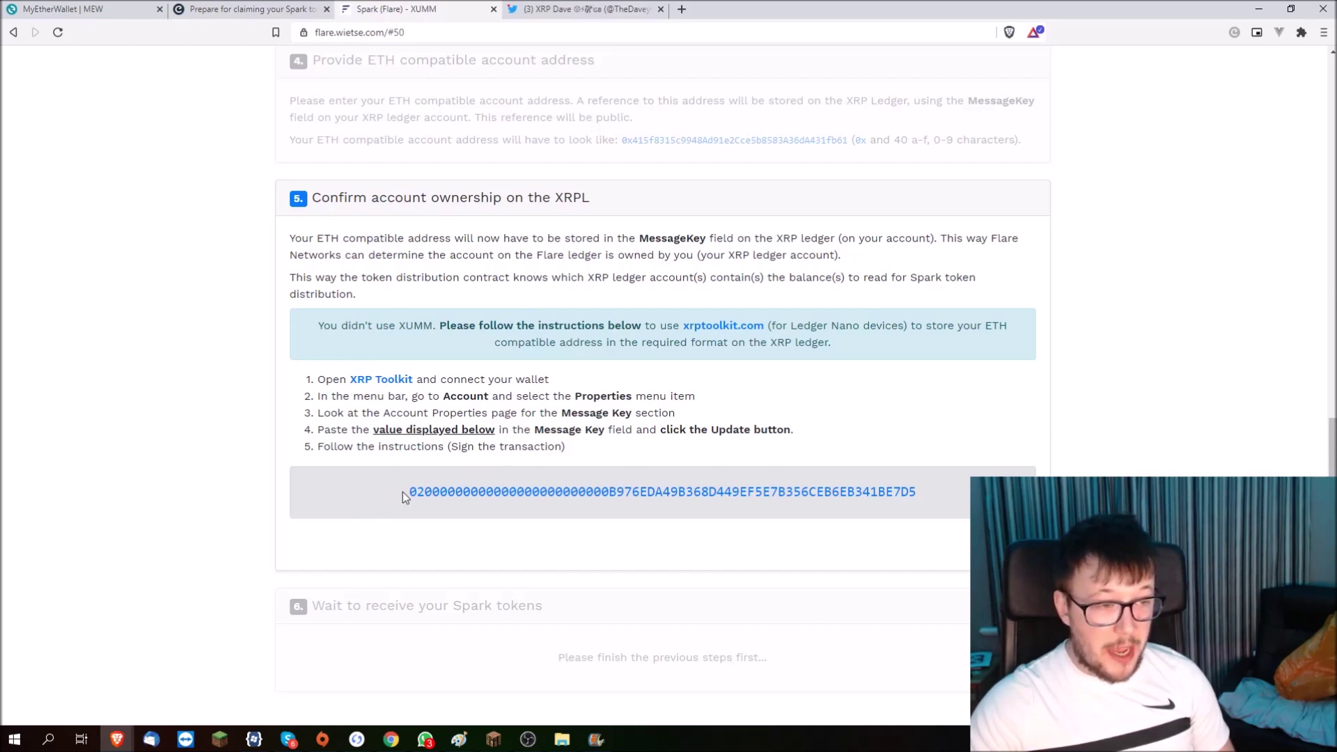
{"action": "left_click_drag", "start_coordinate": [402, 491], "coordinate": [917, 489]}
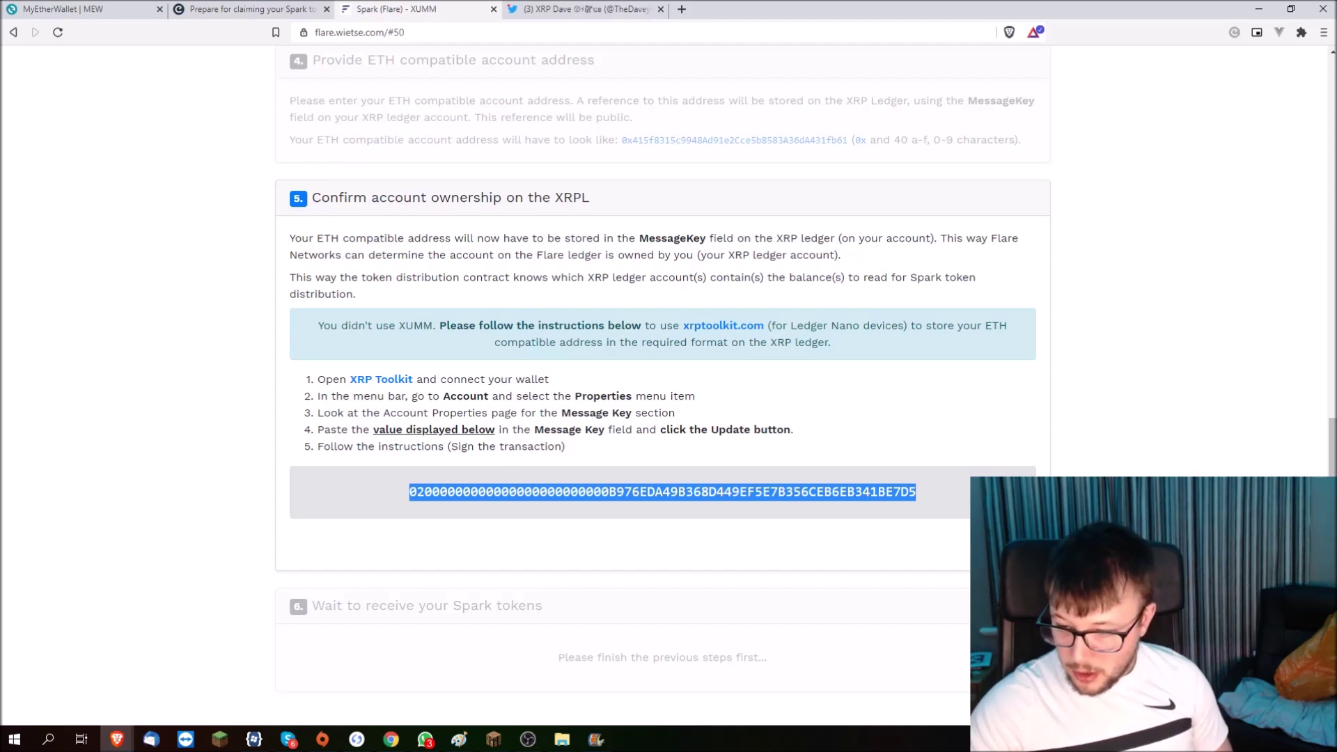
- Switch to the Ledger Live window with Alt+Tab
{"action": "key", "text": "alt+Tab"}
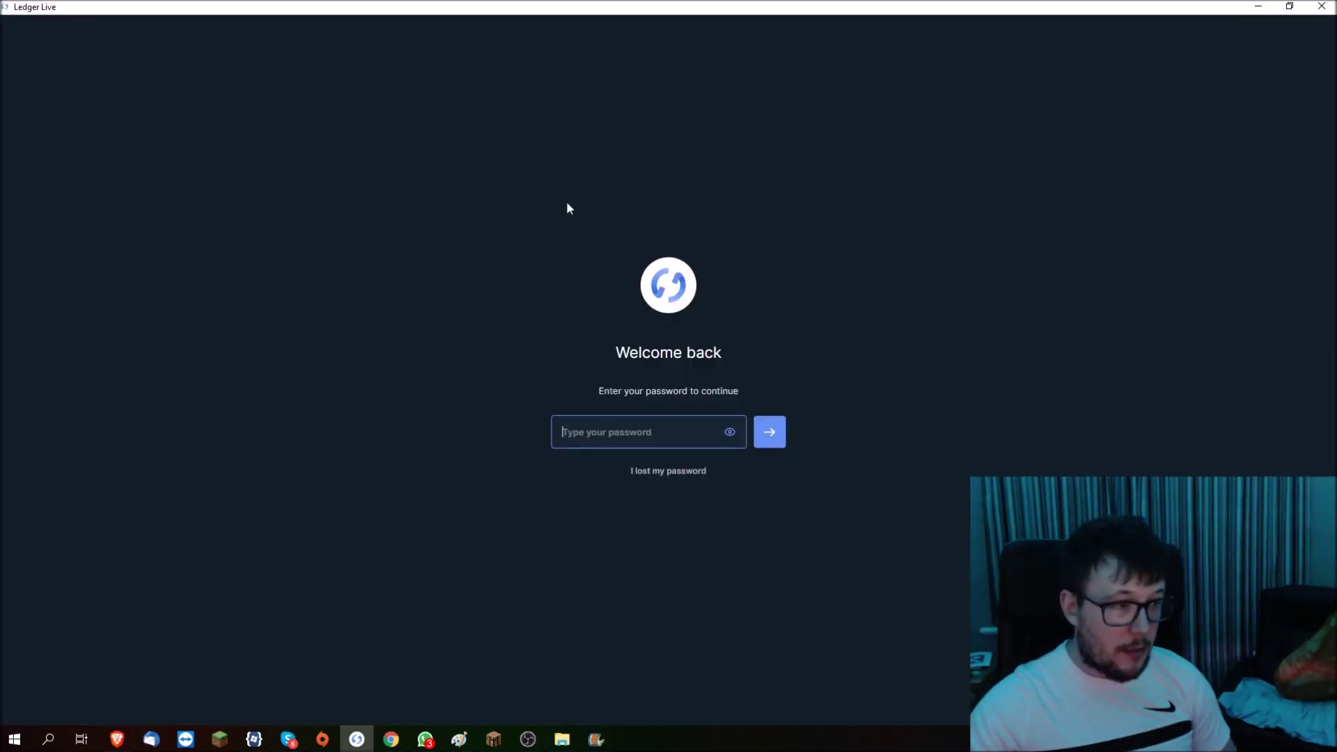
- Unlock Ledger Live to its Portfolio, minimise it, and return to the Spark claim page
{"action": "key", "text": "alt+Tab"}
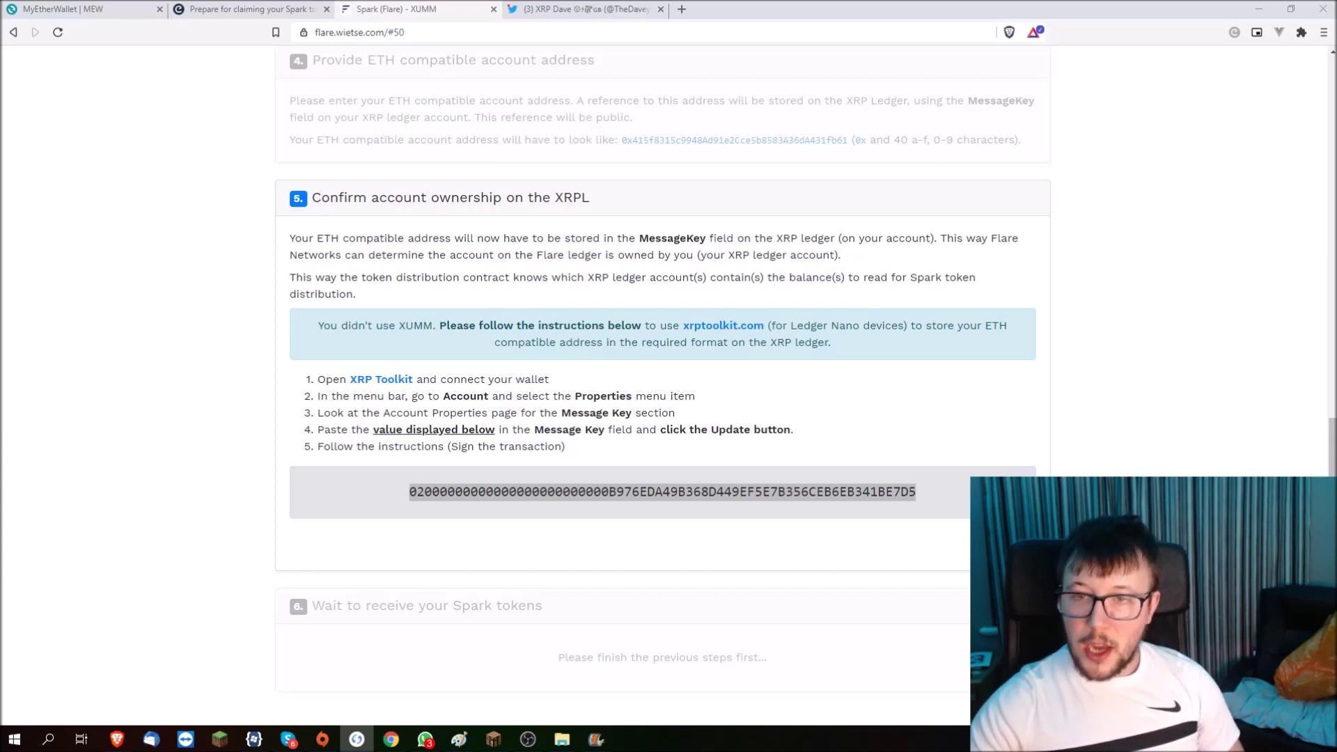
{"action": "key", "text": "alt+Tab"}
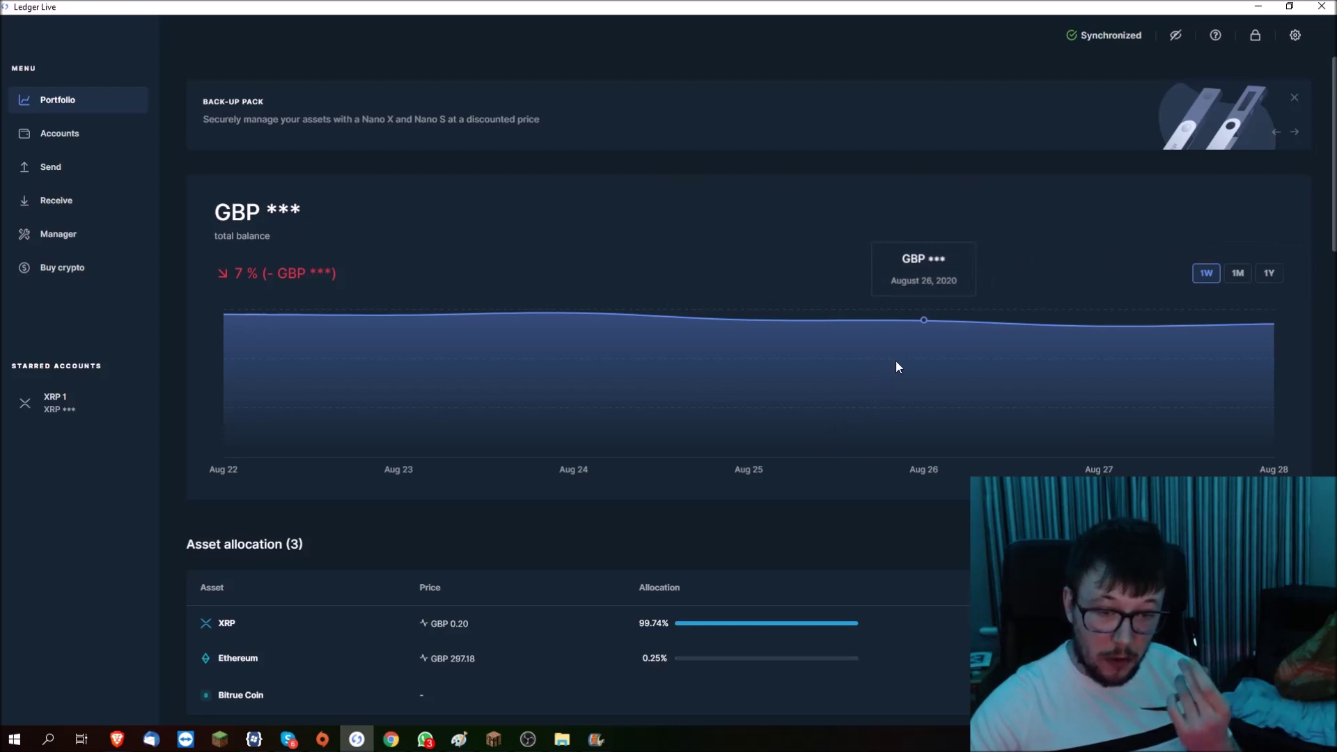
{"action": "left_click", "coordinate": [356, 739]}
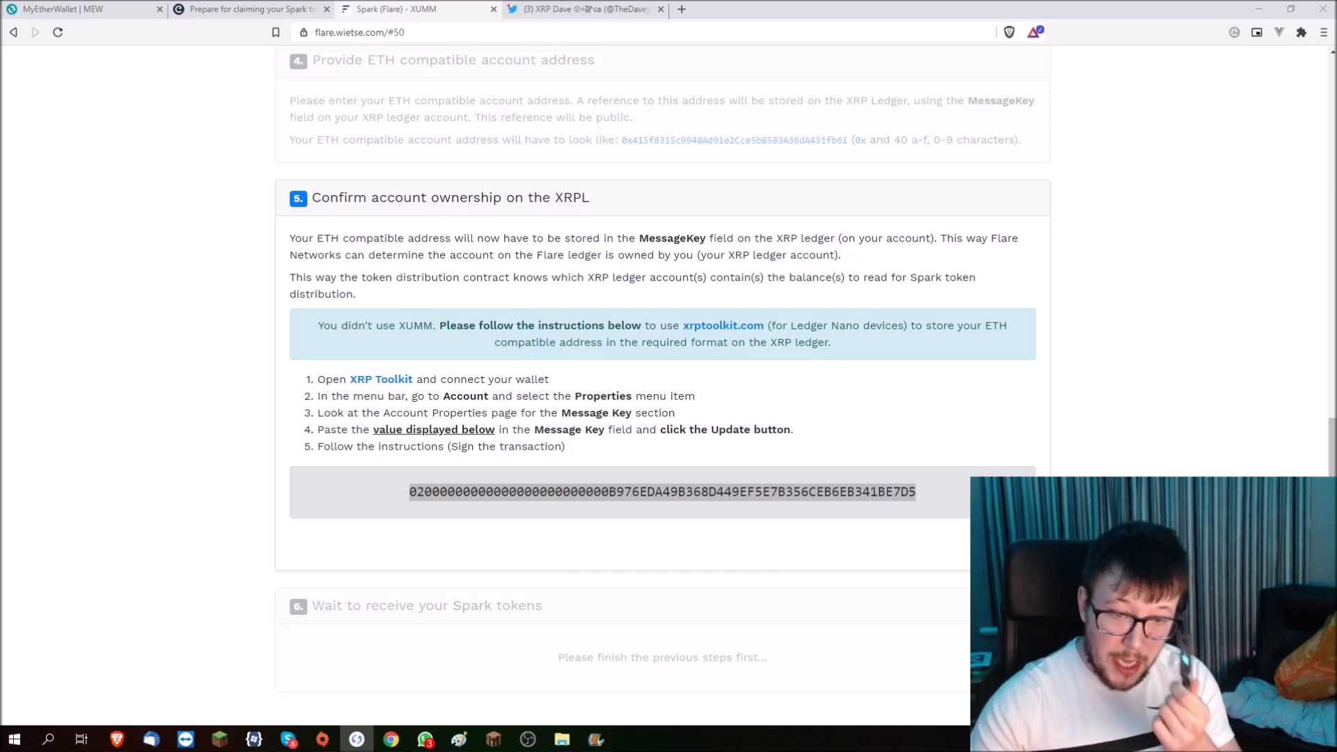
{"action": "key", "text": "alt+Tab"}
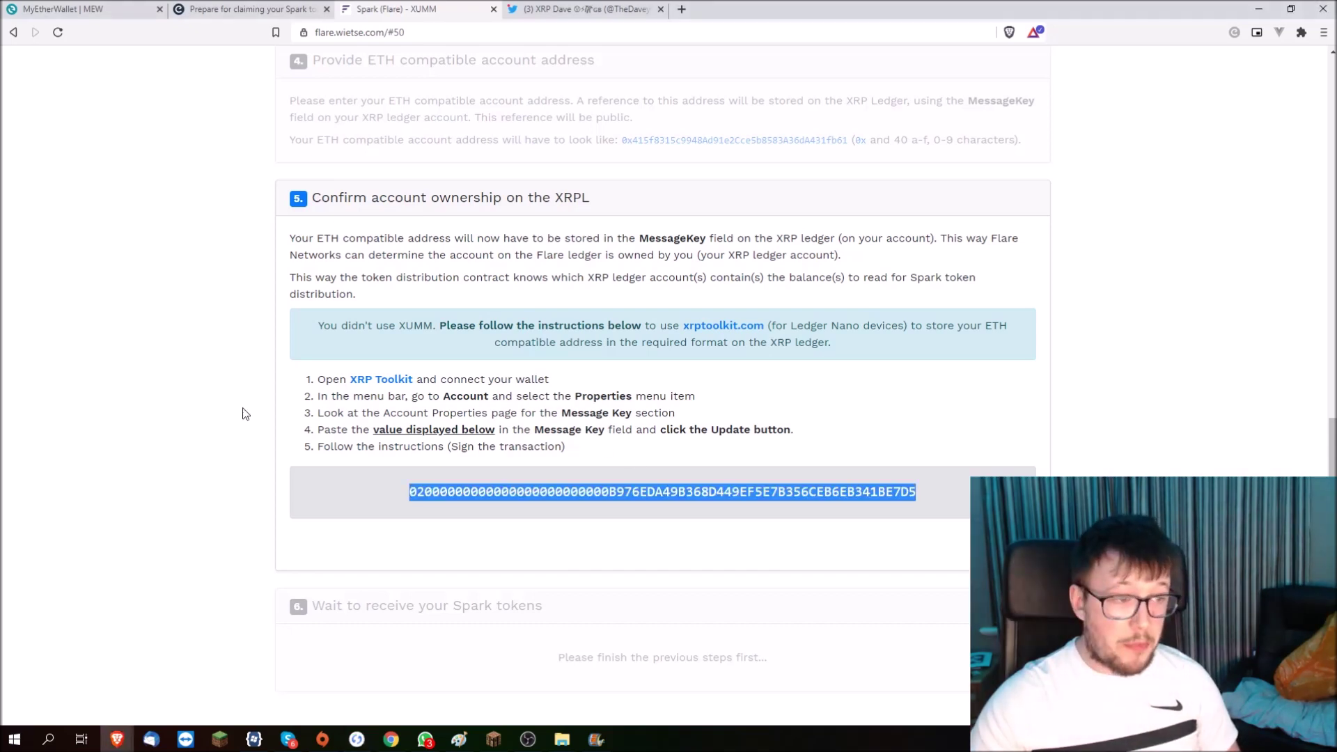
- Open XRP Toolkit from the step 5 link and go to its Account Properties page
{"action": "left_click", "coordinate": [388, 380]}
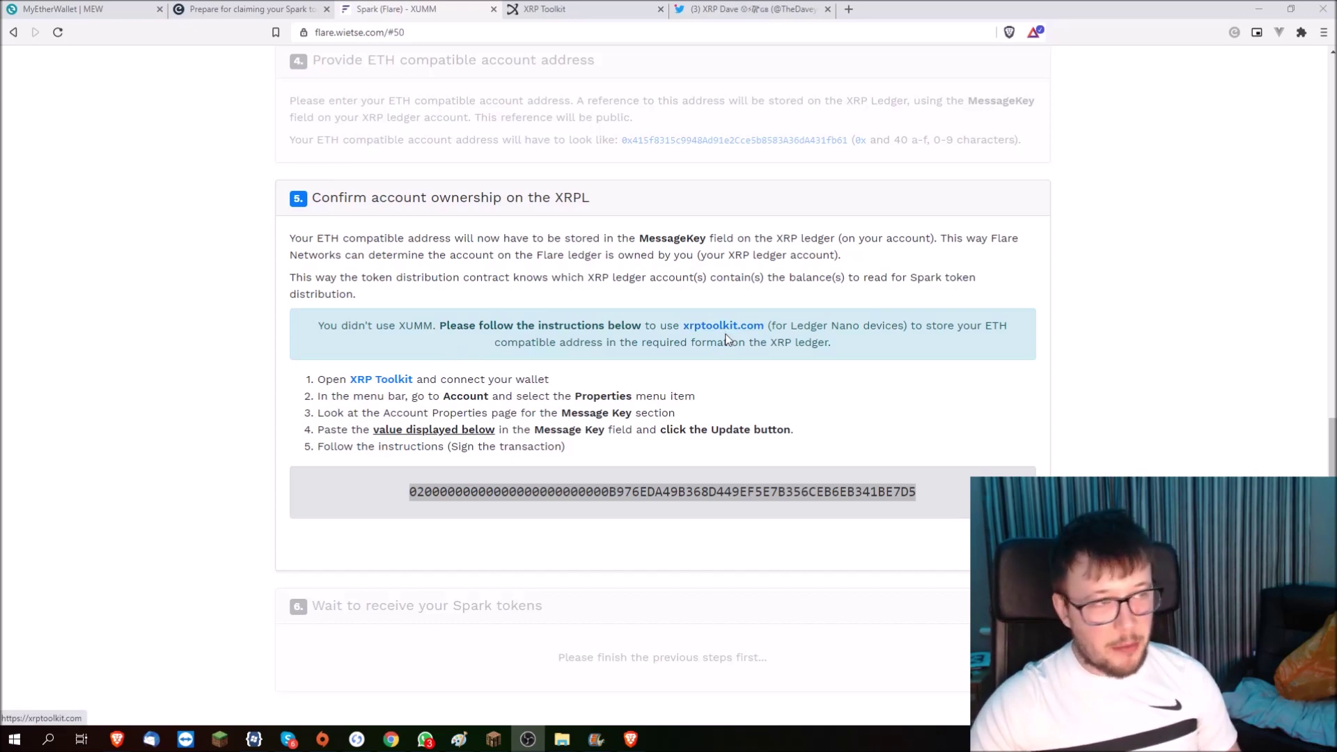
{"action": "left_click", "coordinate": [536, 7]}
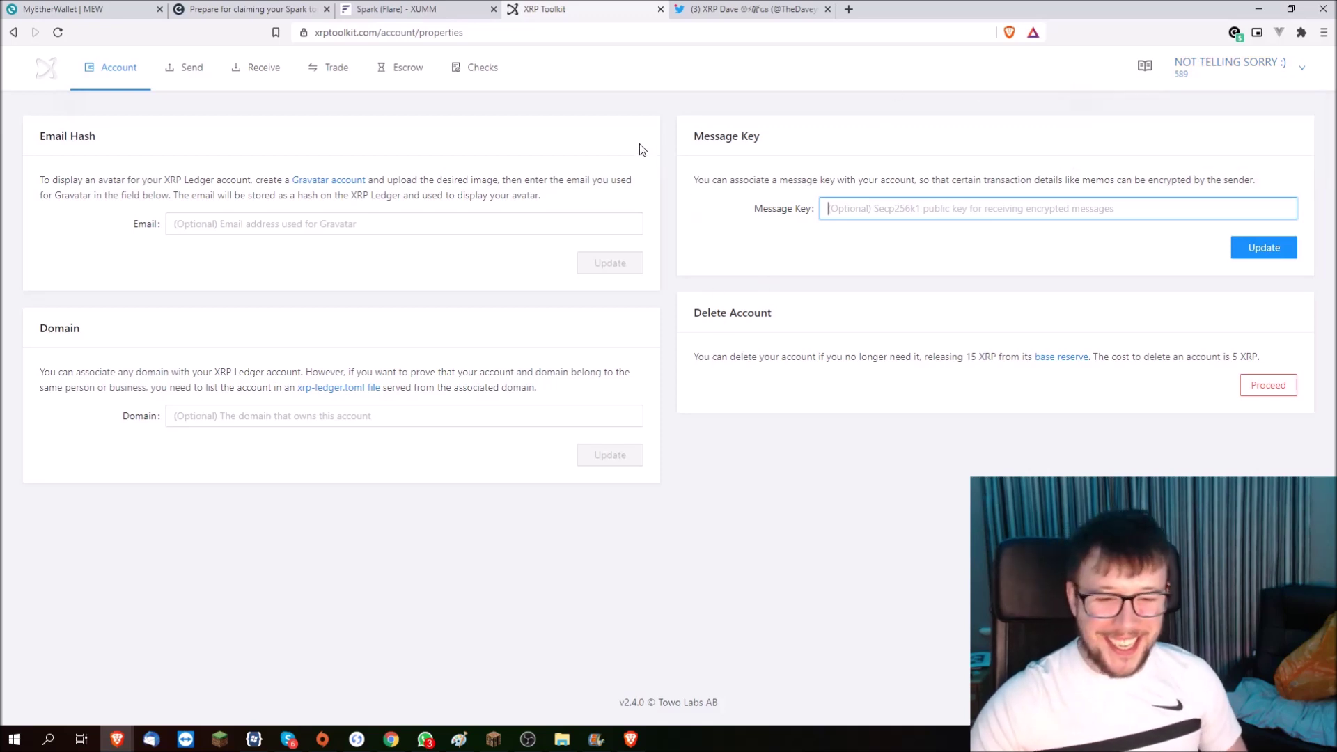
{"action": "mouse_move", "coordinate": [139, 76]}
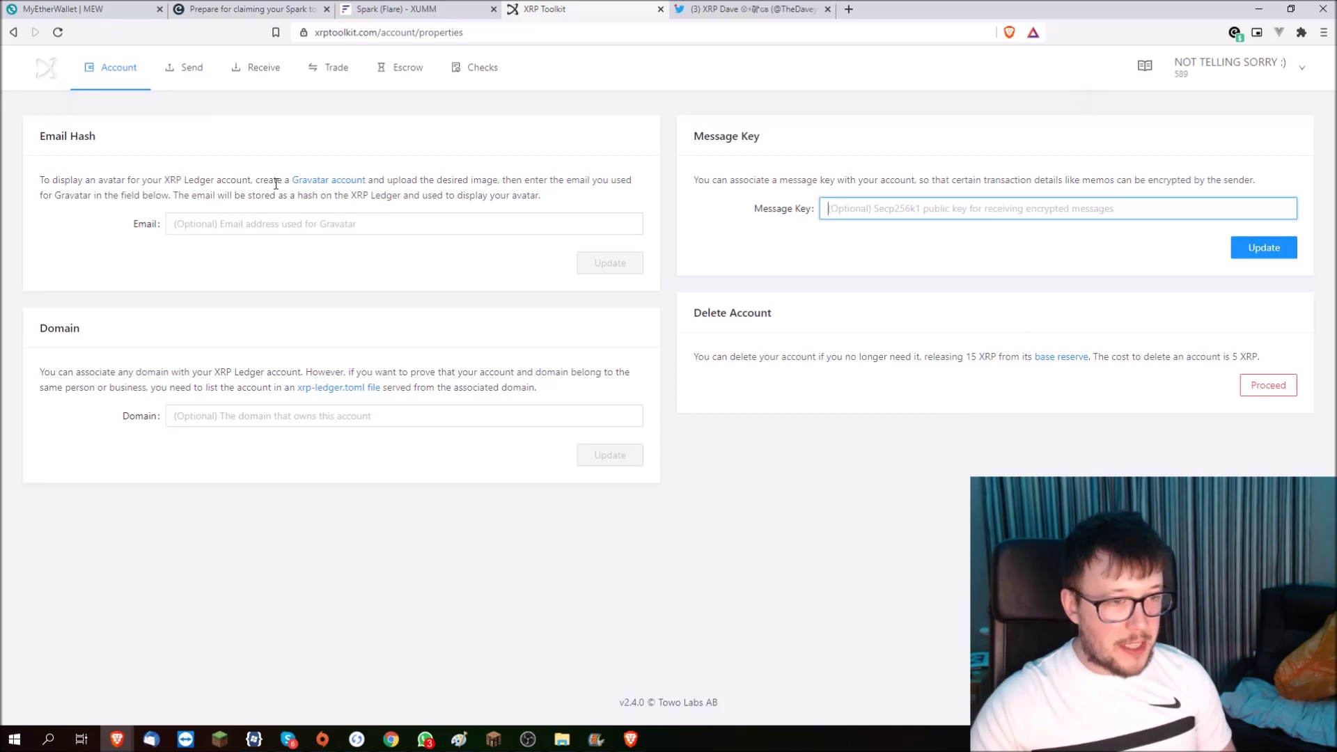
- Copy the generated MessageKey hex value from the Spark claim tool
{"action": "left_click", "coordinate": [400, 12]}
{"action": "right_click", "coordinate": [608, 491]}
{"action": "left_click", "coordinate": [631, 500]}
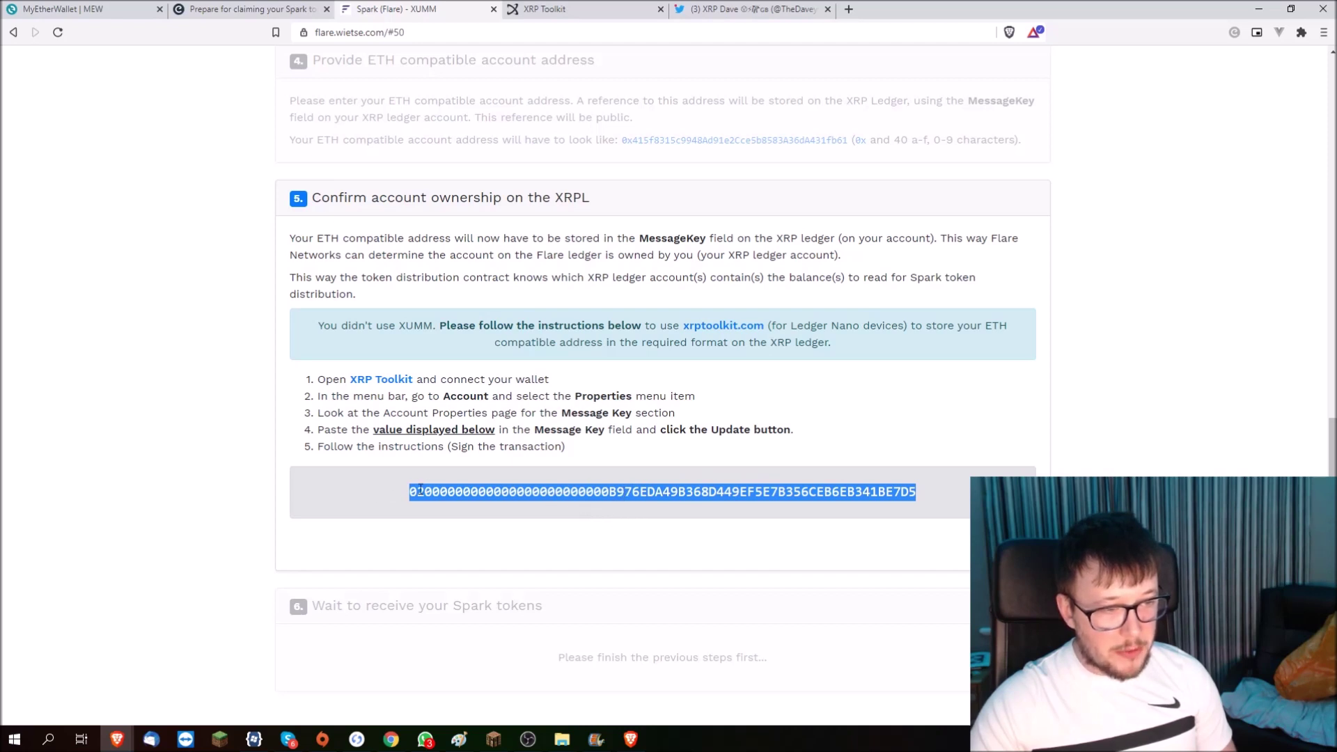
{"action": "right_click", "coordinate": [756, 496]}
{"action": "left_click", "coordinate": [816, 505]}
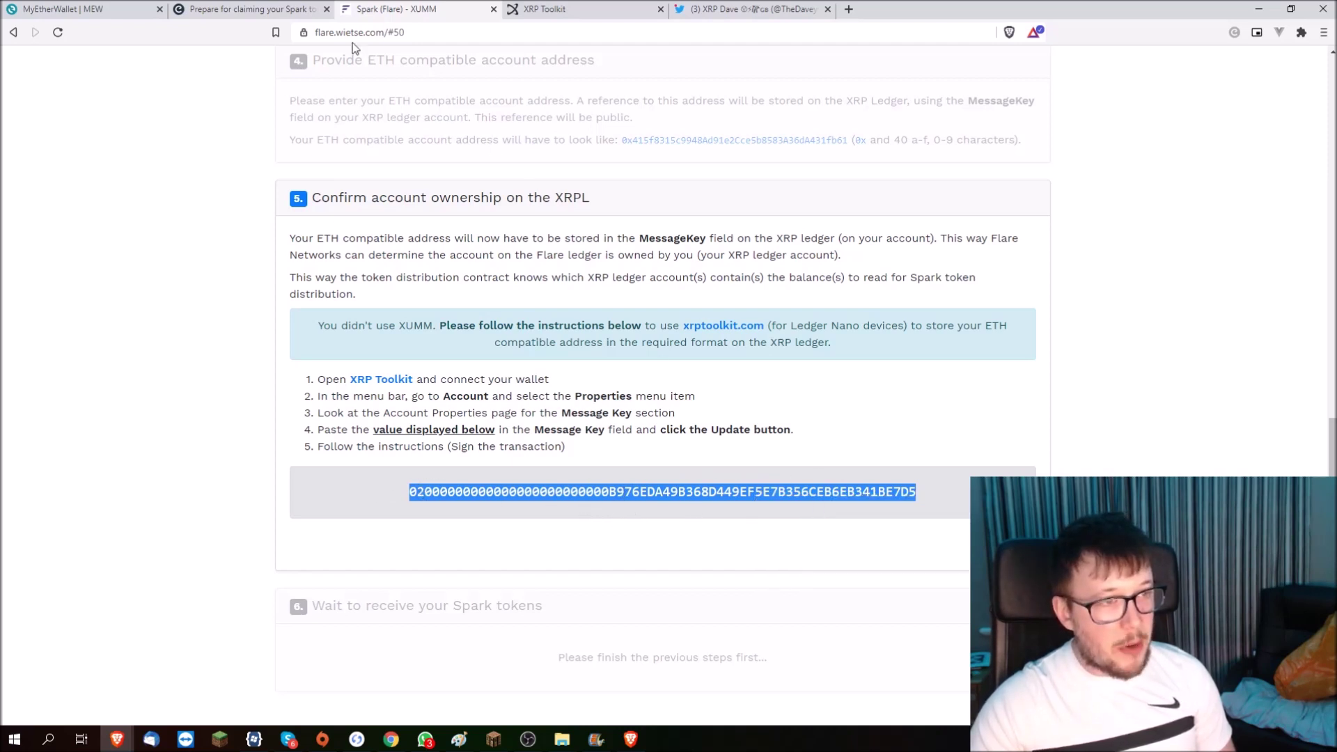
- Paste the MessageKey value into XRP Toolkit's Message Key field
{"action": "left_click", "coordinate": [546, 9]}
{"action": "right_click", "coordinate": [889, 213]}
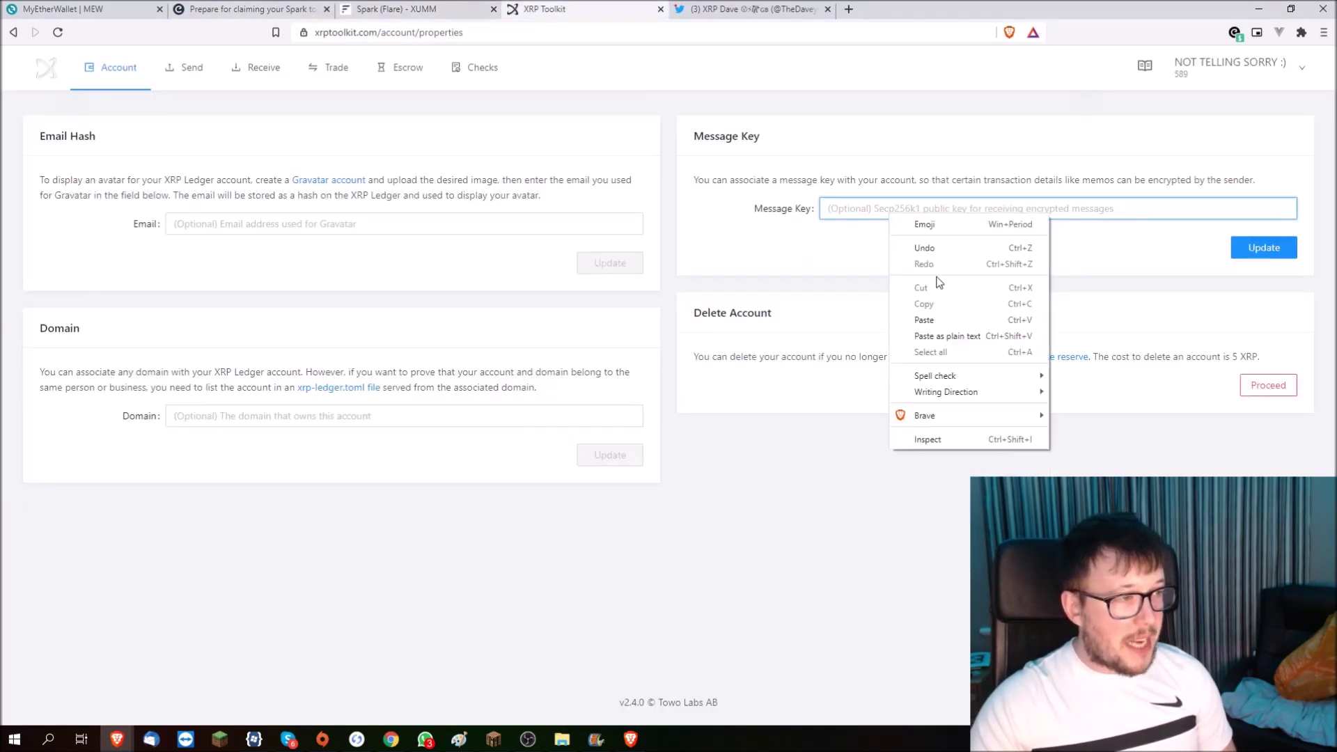
{"action": "left_click", "coordinate": [927, 320]}
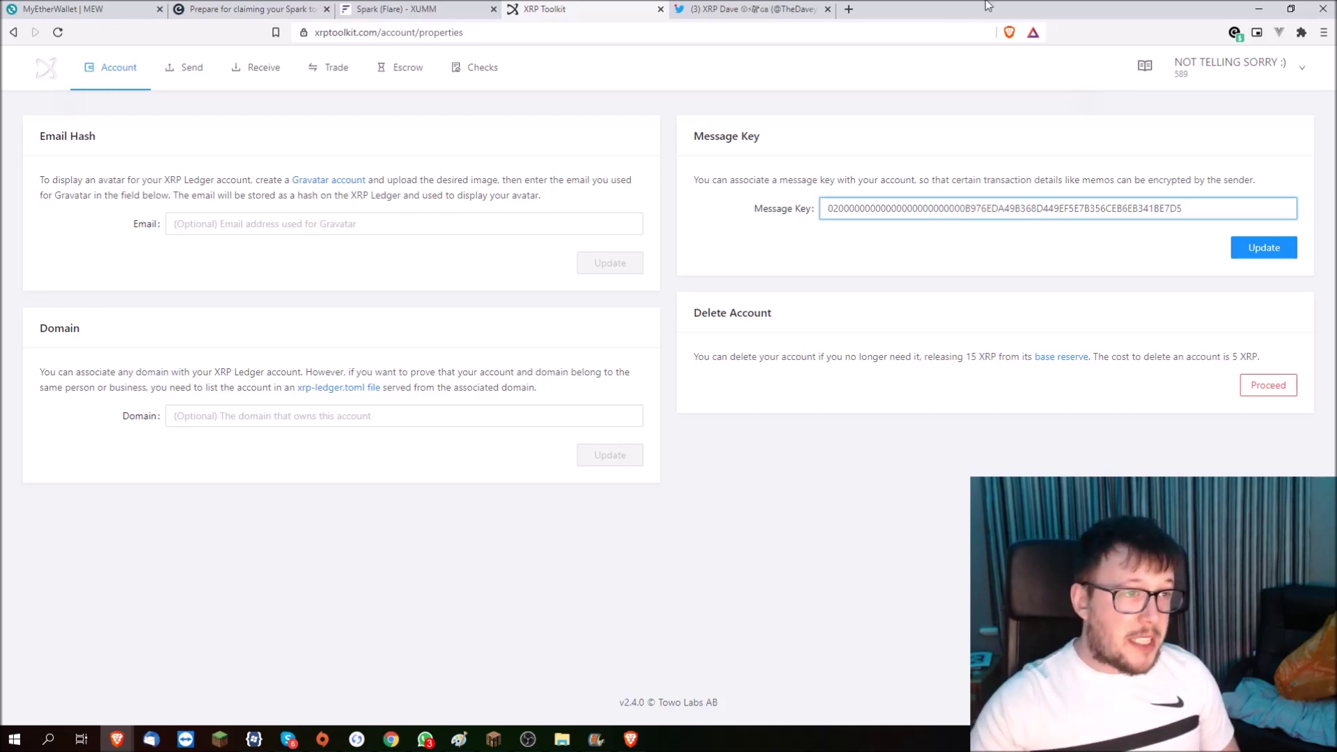
- Switch to the Twitter profile tab, then back to the Spark claim tool's disclaimers page
{"action": "left_click", "coordinate": [752, 9]}
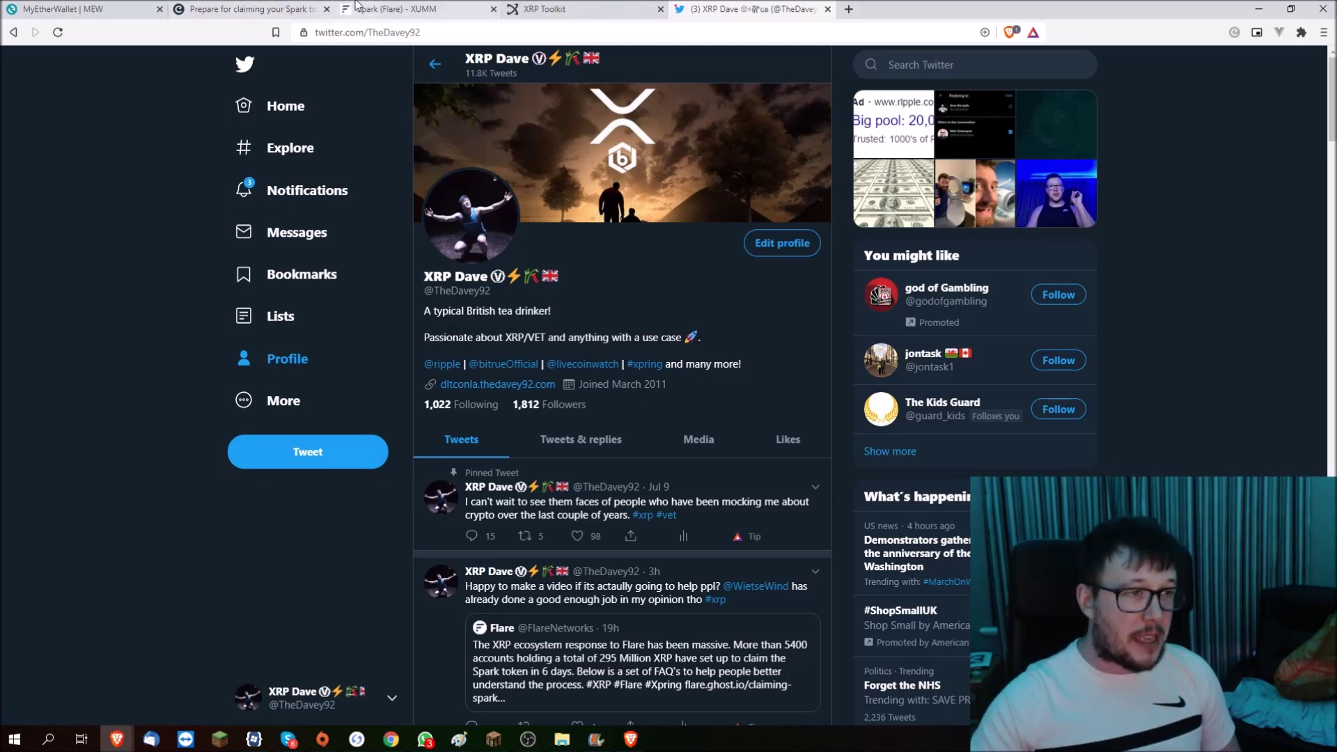
{"action": "left_click", "coordinate": [379, 9]}
{"action": "scroll", "coordinate": [327, 187], "scroll_direction": "up", "scroll_amount": 15}
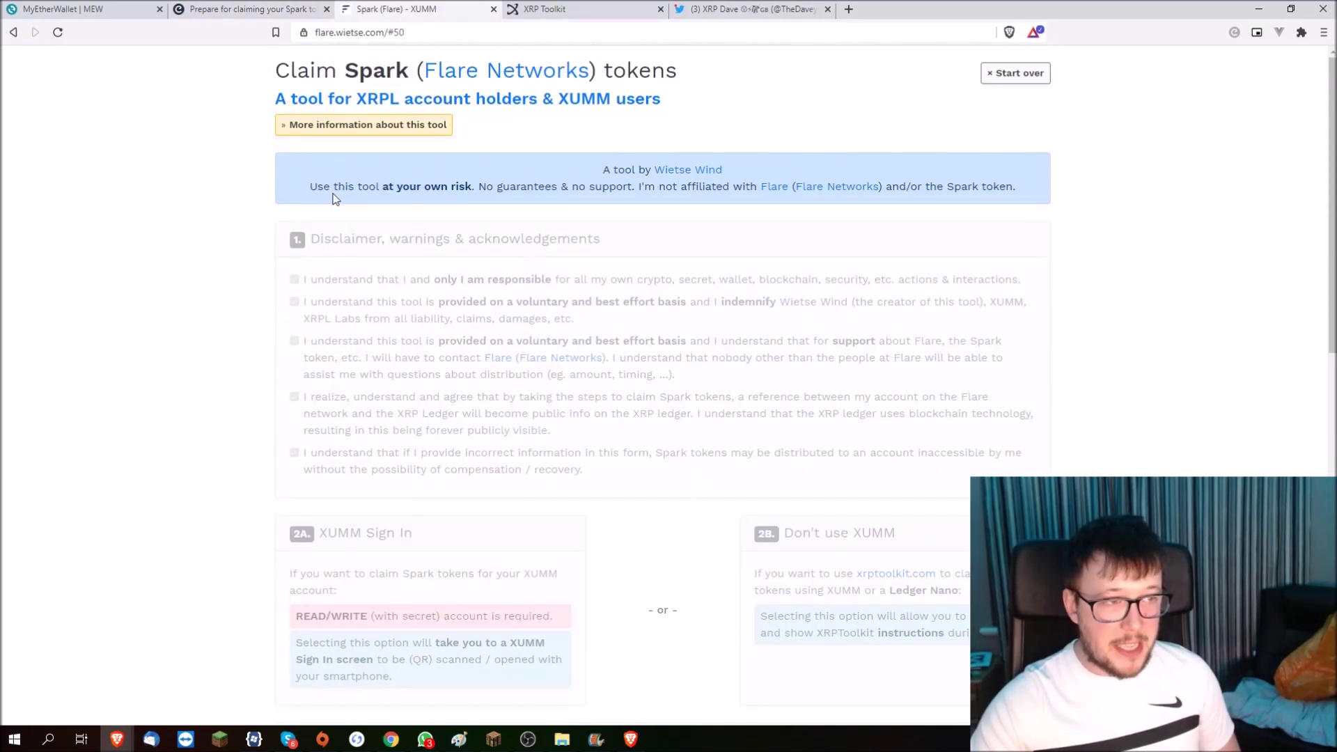
{"action": "left_click", "coordinate": [550, 9]}
{"action": "left_click", "coordinate": [389, 9]}
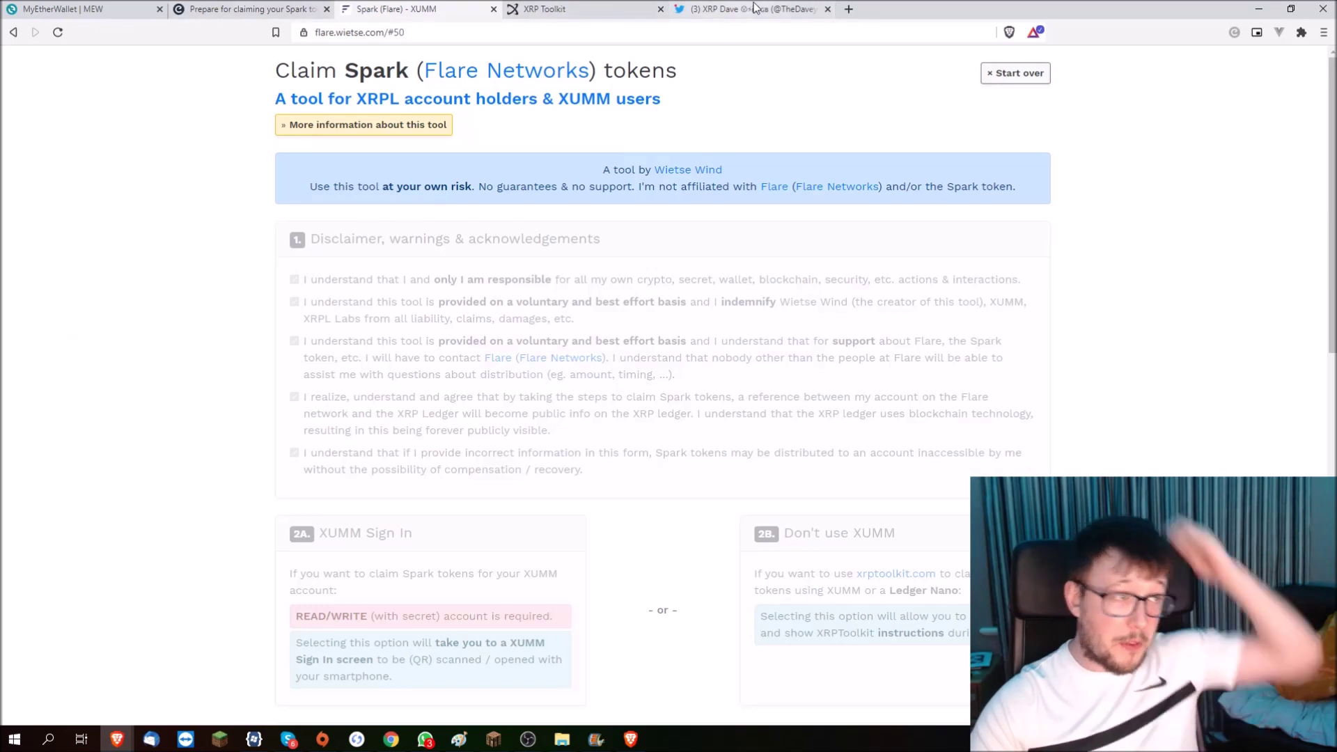
{"action": "left_click", "coordinate": [727, 9]}
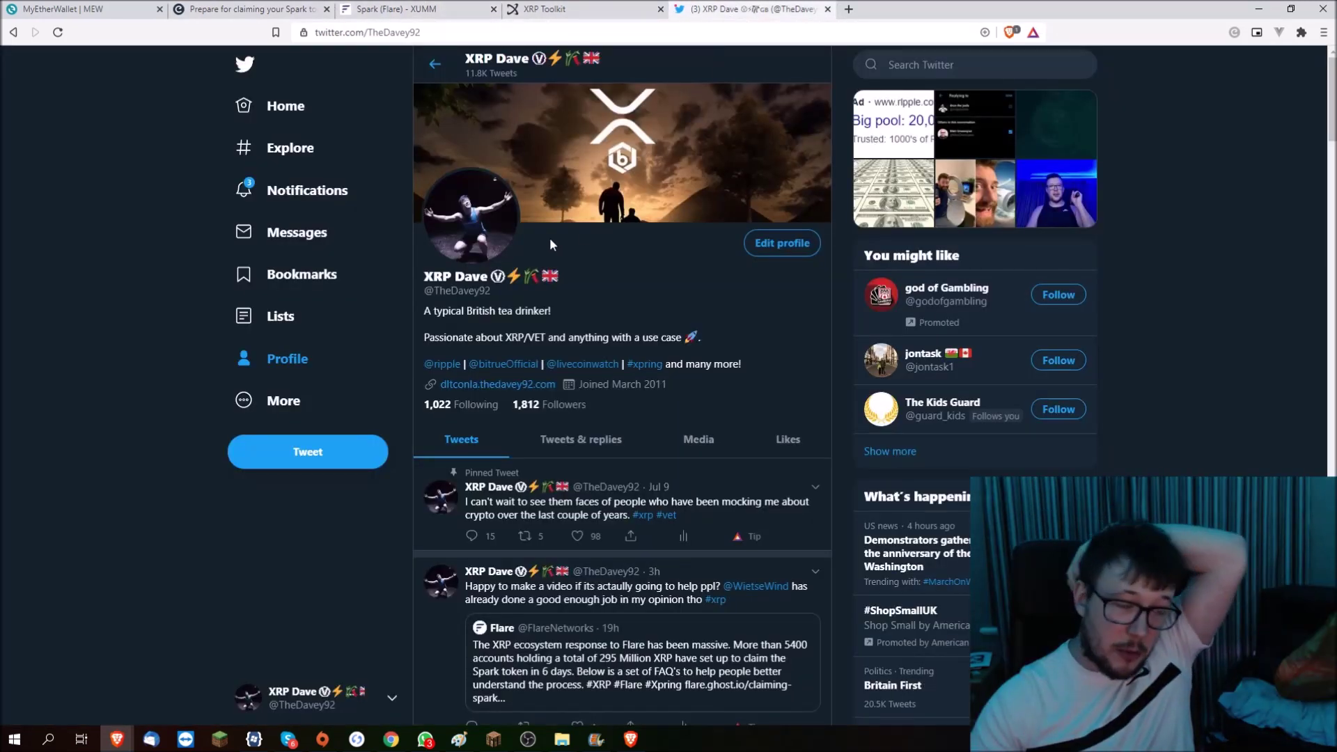